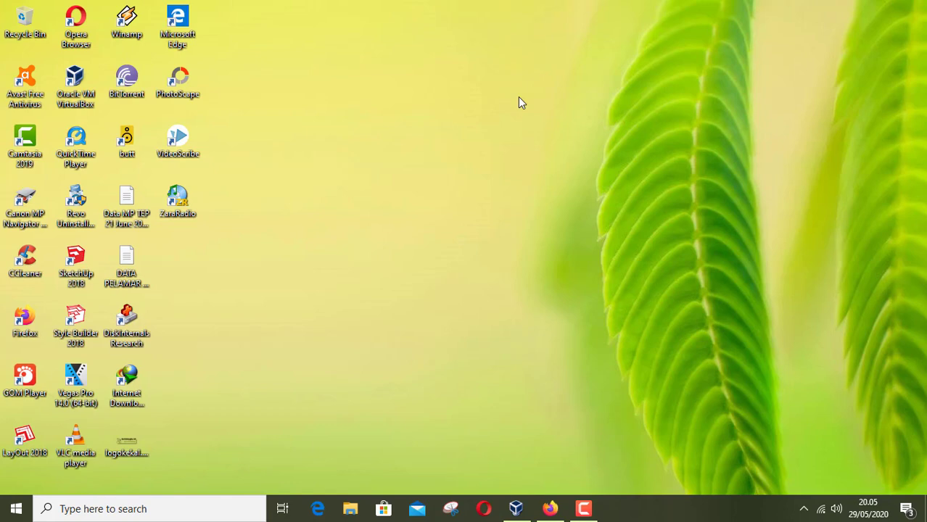
# Step: Restore Firefox and open the Oracle VM VirtualBox site from the Google 'virtualbox' results
pyautogui.click(550, 507)
pyautogui.click(82, 11)
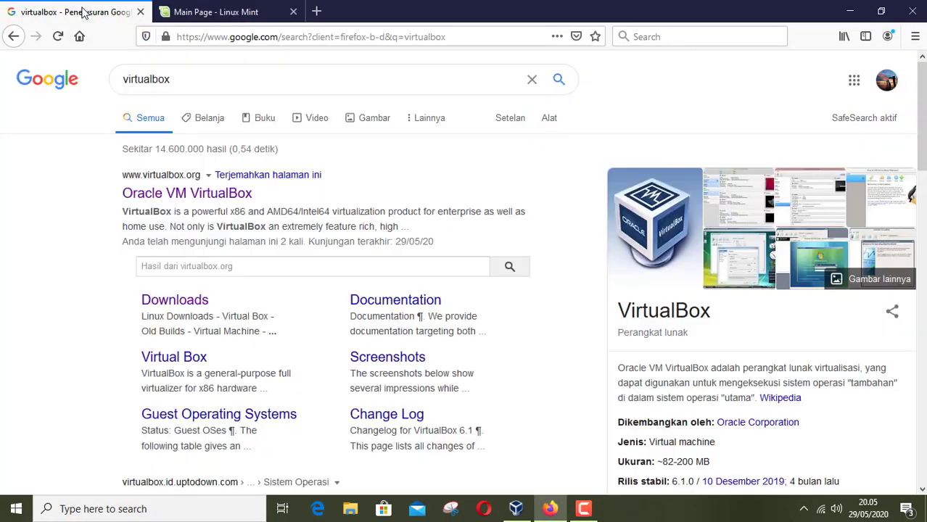
pyautogui.click(216, 199)
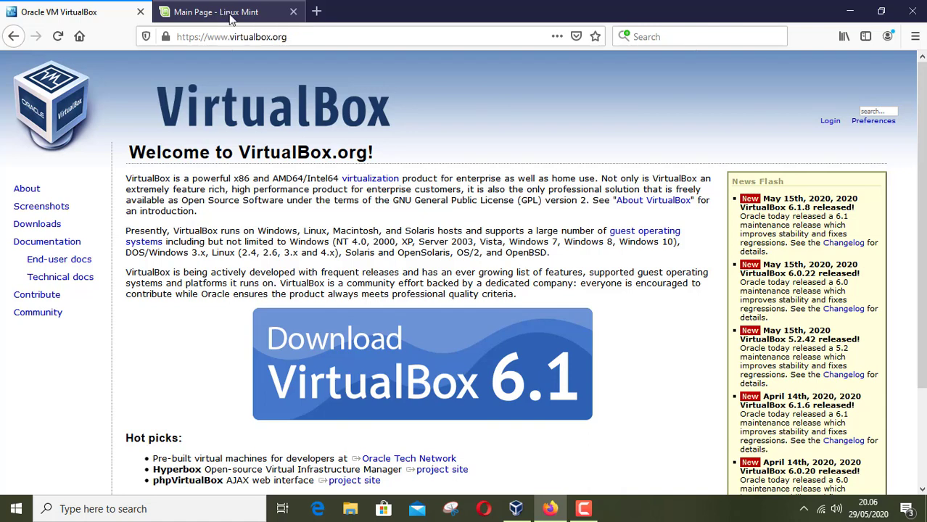
pyautogui.hotkey('alt', 'Left')
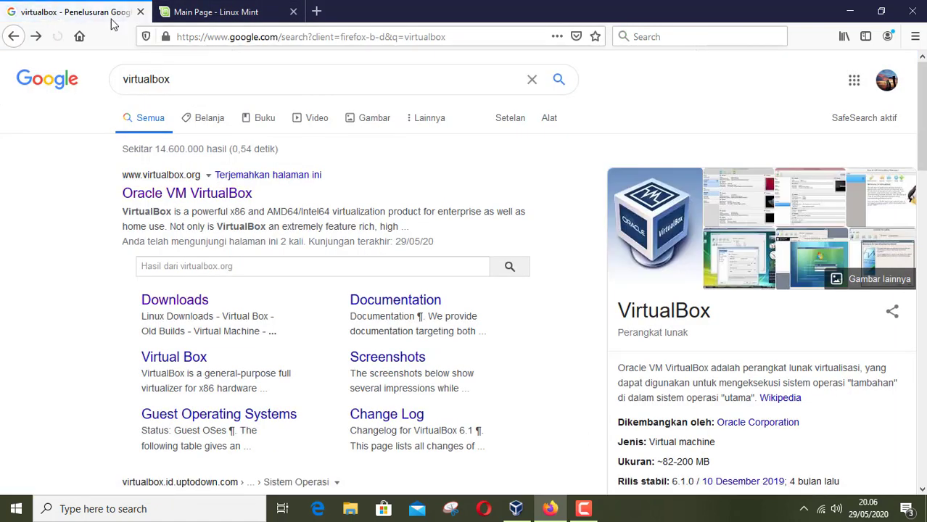
pyautogui.click(178, 194)
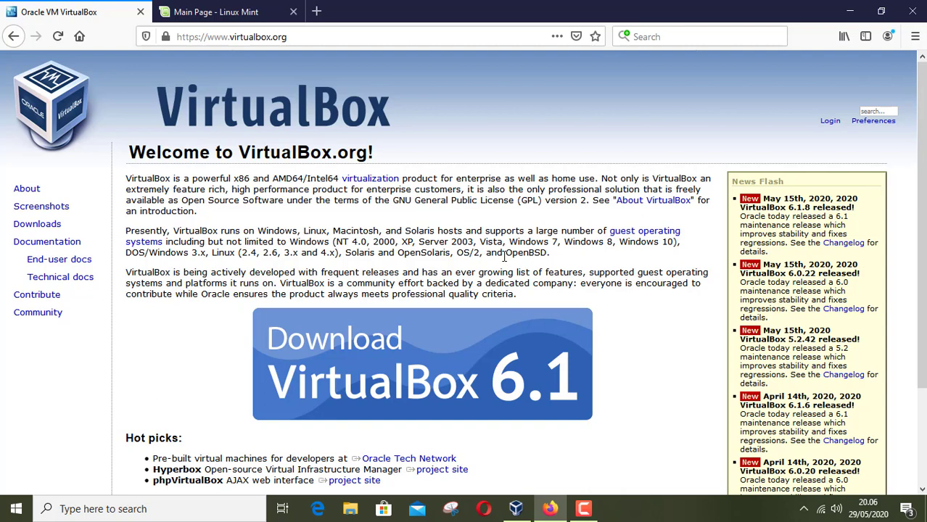
# Step: View the Linux Mint download page, then return to the virtualbox.org tab
pyautogui.click(222, 15)
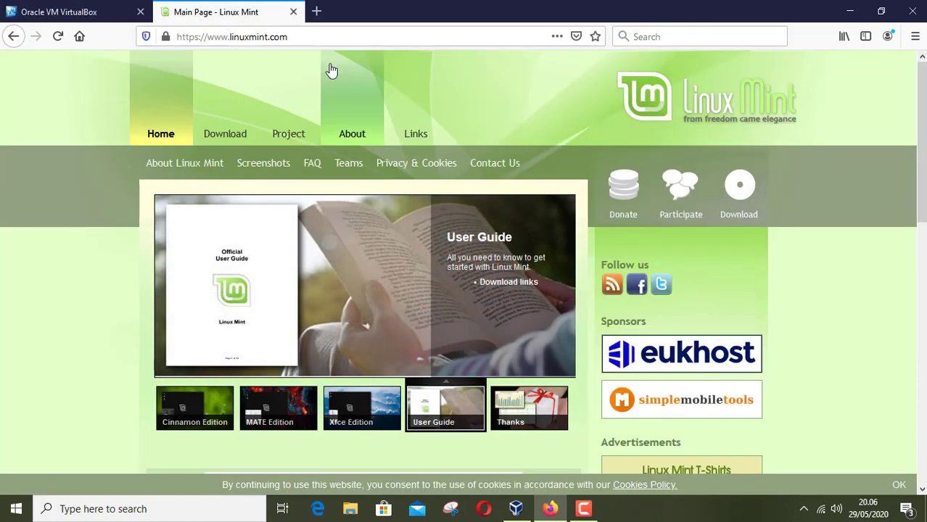
pyautogui.click(229, 132)
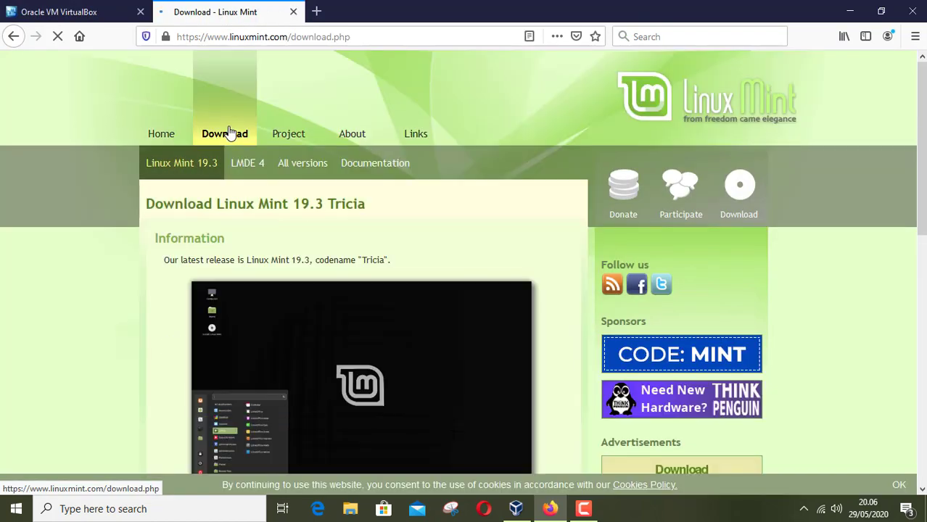
pyautogui.scroll(-8, 435, 250)
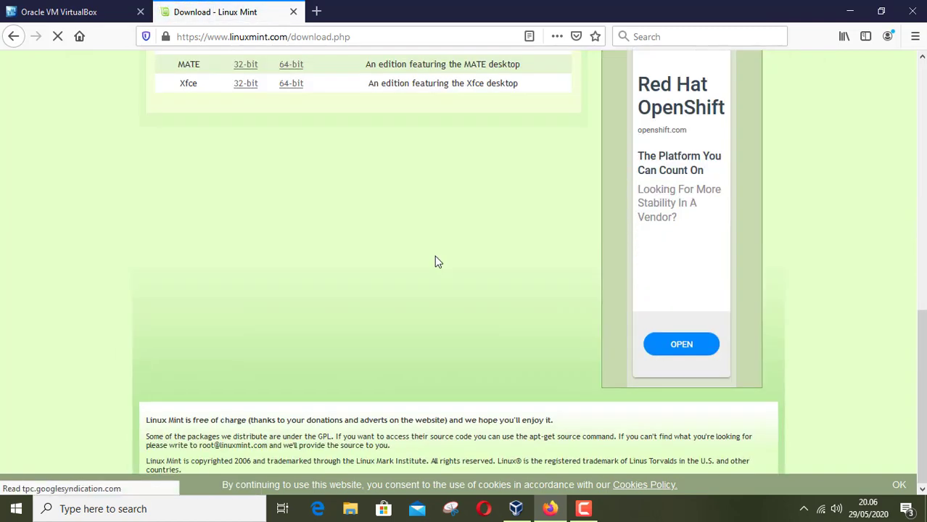
pyautogui.scroll(5, 435, 259)
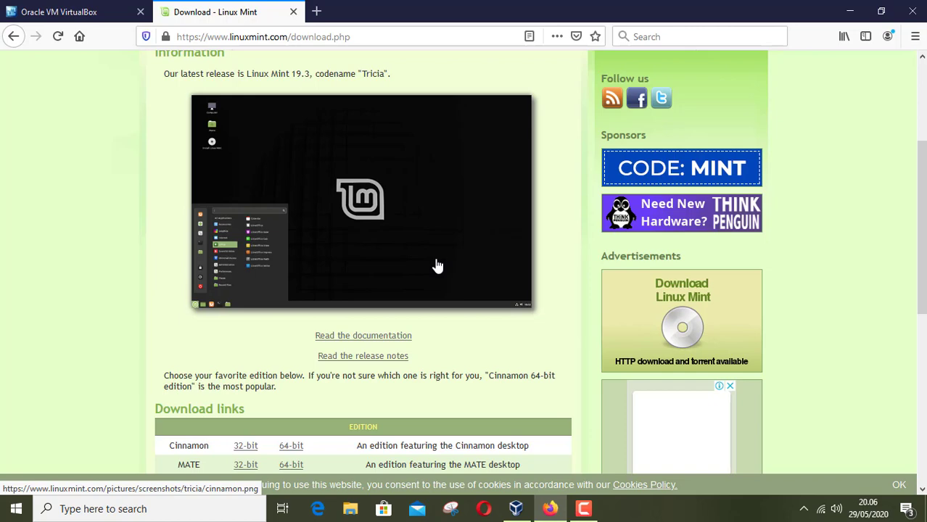
pyautogui.click(82, 13)
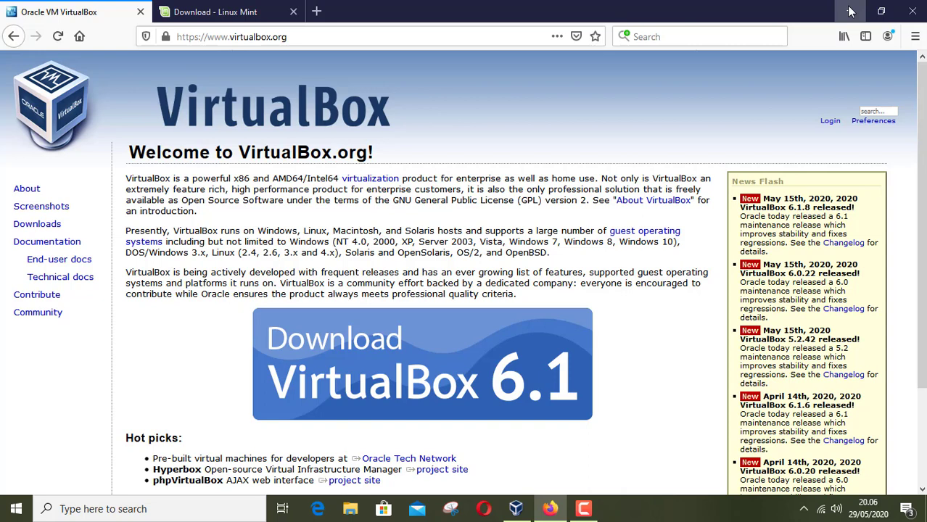
# Step: Close Firefox with both tabs and begin a new machine in VirtualBox Manager
pyautogui.click(909, 12)
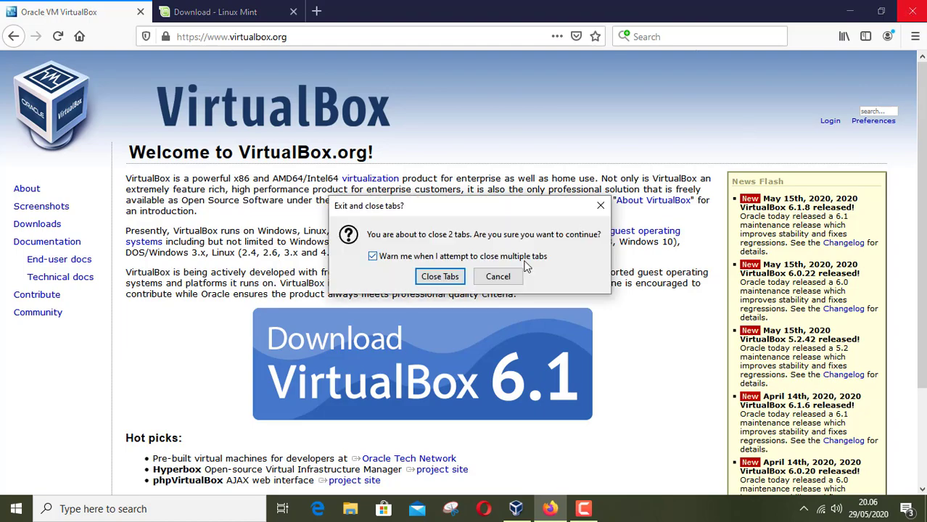
pyautogui.click(447, 275)
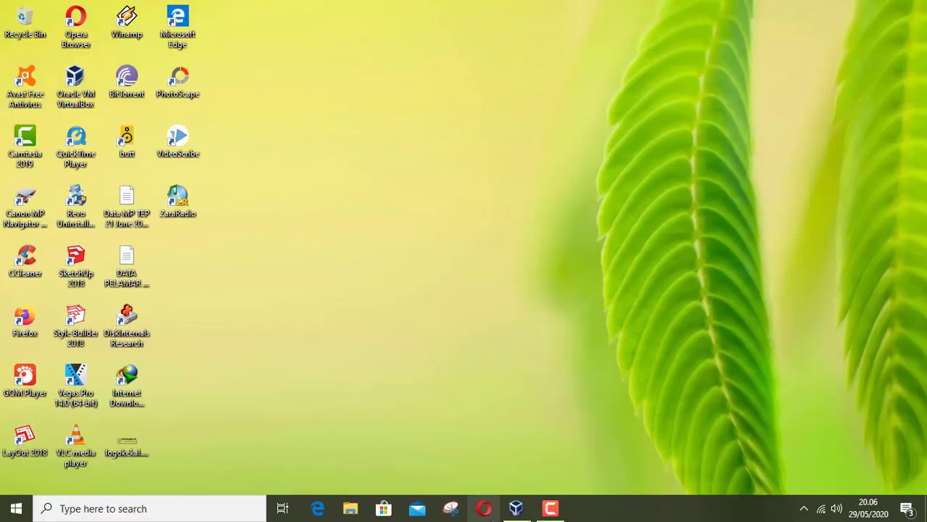
pyautogui.click(516, 508)
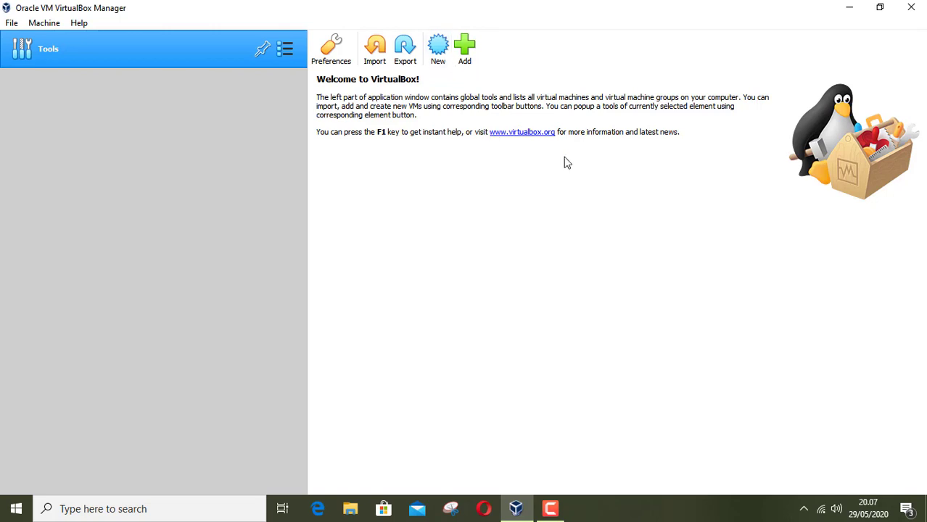
pyautogui.click(438, 48)
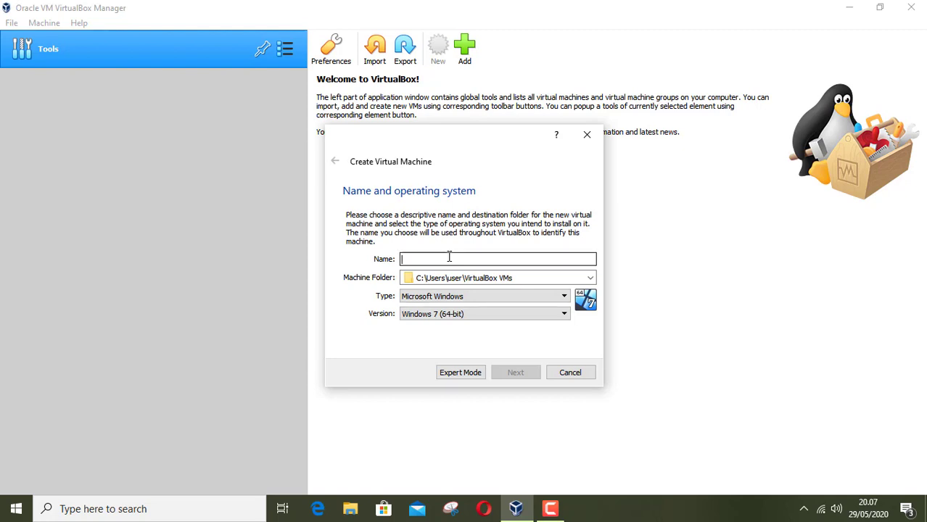
# Step: Name the new machine 'Linux mint desktop'
pyautogui.write('Linu')
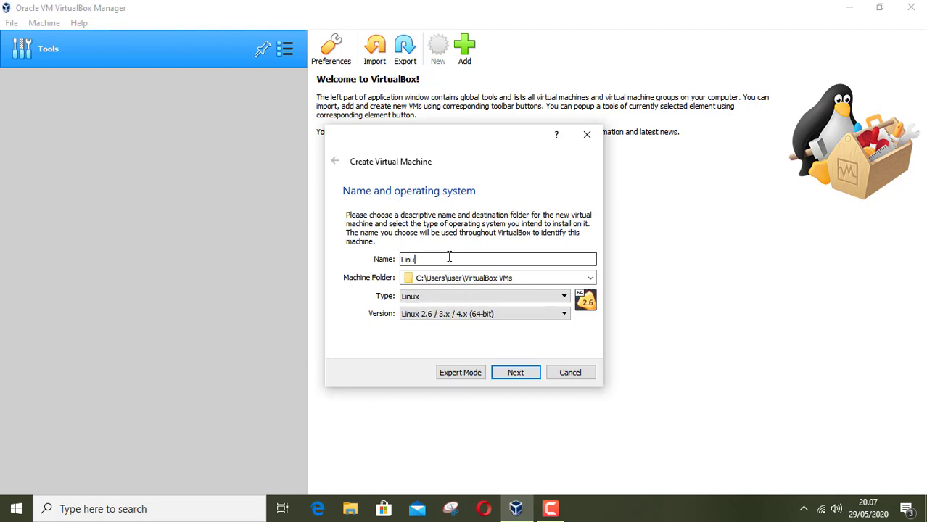
pyautogui.write('x minta')
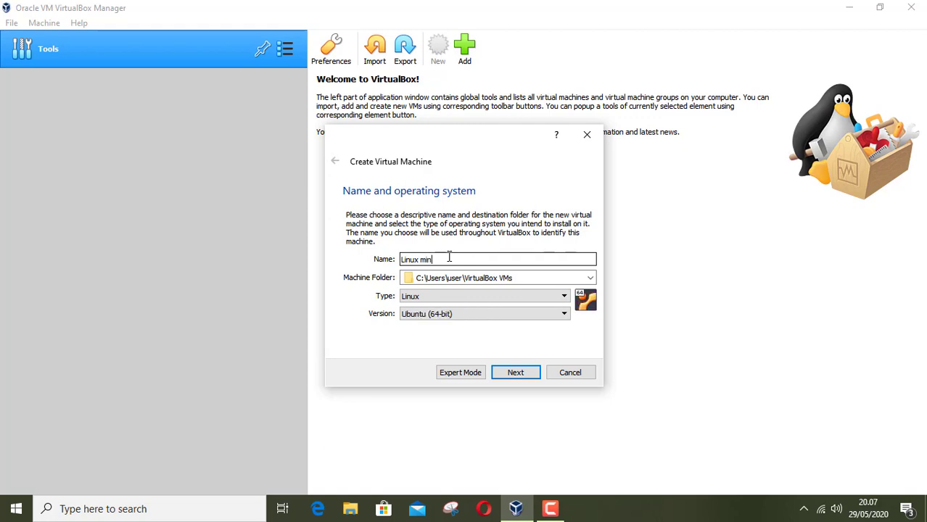
pyautogui.press('BackSpace')
pyautogui.press('BackSpace')
pyautogui.write('t desktop')
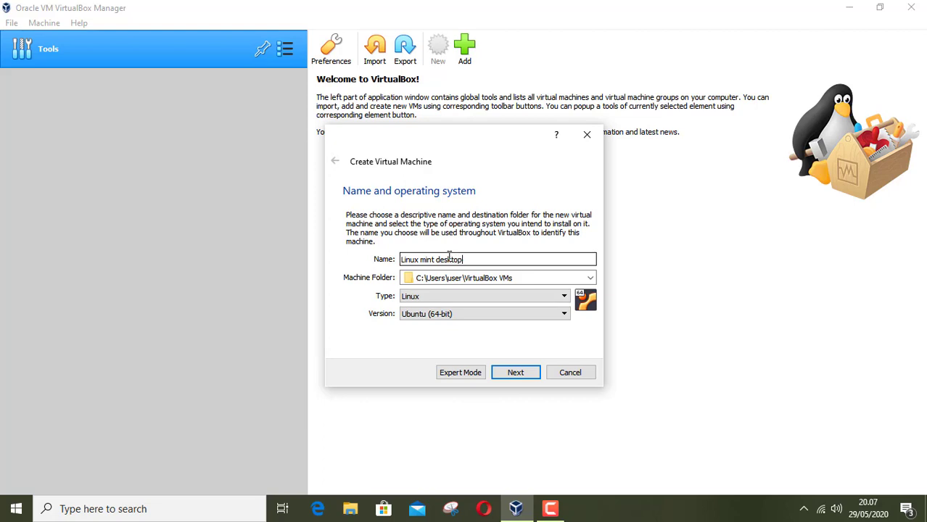
pyautogui.click(516, 373)
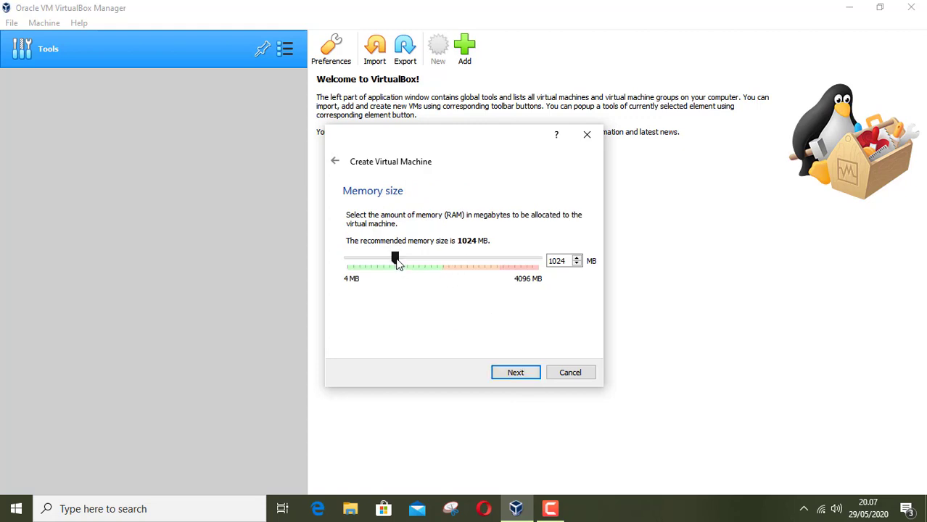
# Step: Give it 2048 MB of memory and choose to create a virtual hard disk now
pyautogui.moveTo(396, 261); pyautogui.dragTo(444, 267)
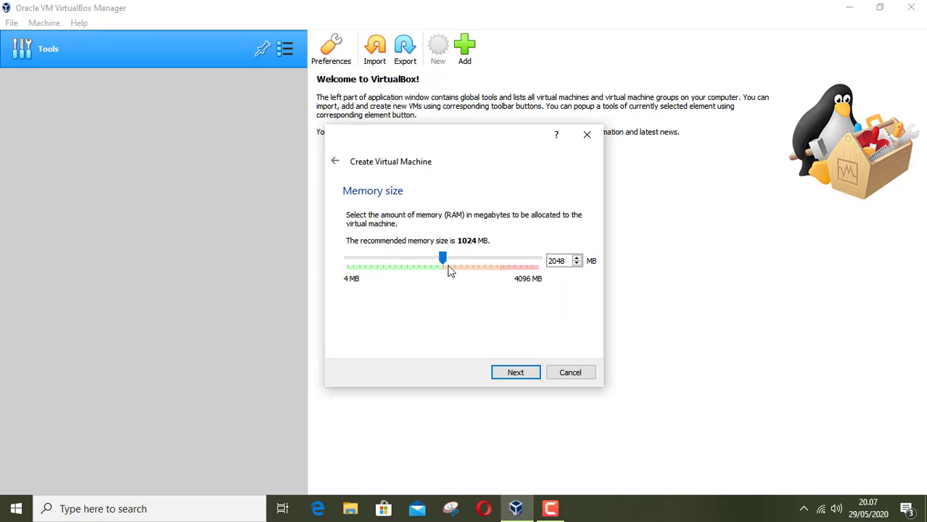
pyautogui.click(517, 374)
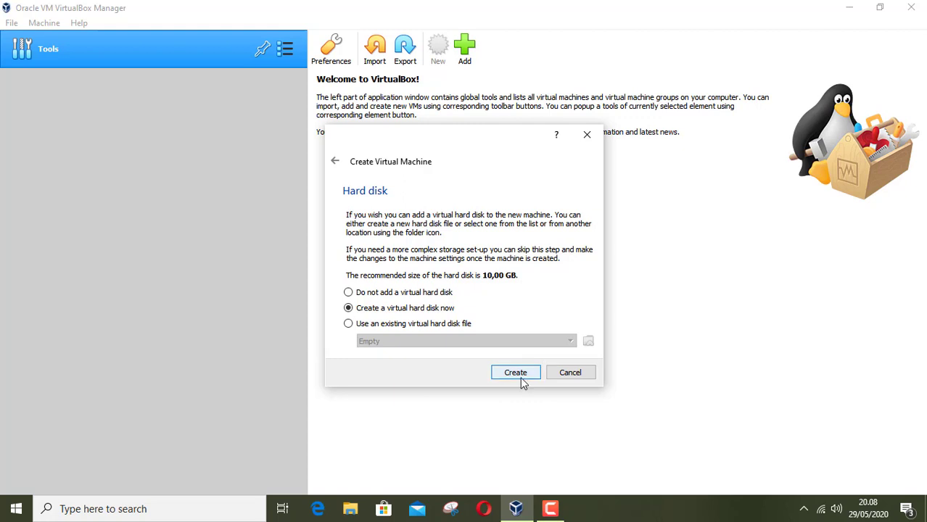
pyautogui.click(517, 374)
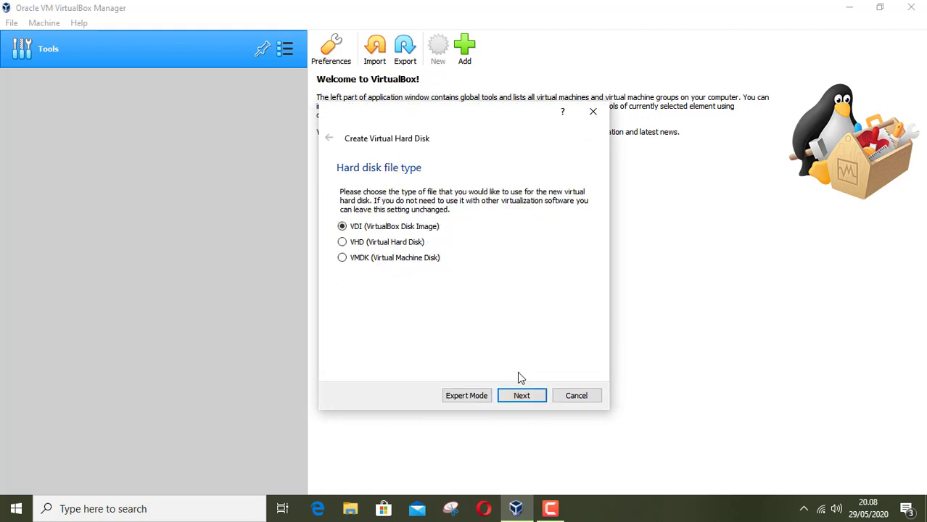
# Step: Create a dynamically allocated 16,86 GB VDI hard disk for the machine
pyautogui.click(523, 395)
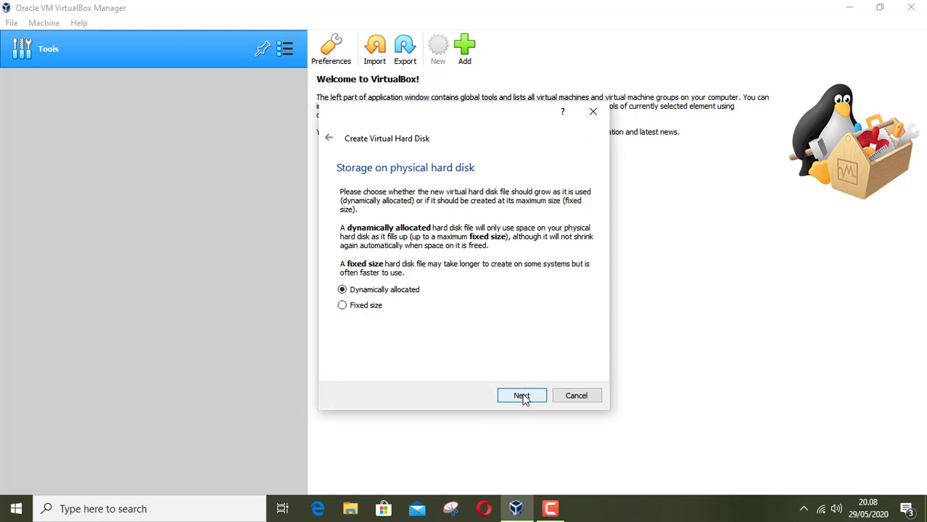
pyautogui.click(523, 396)
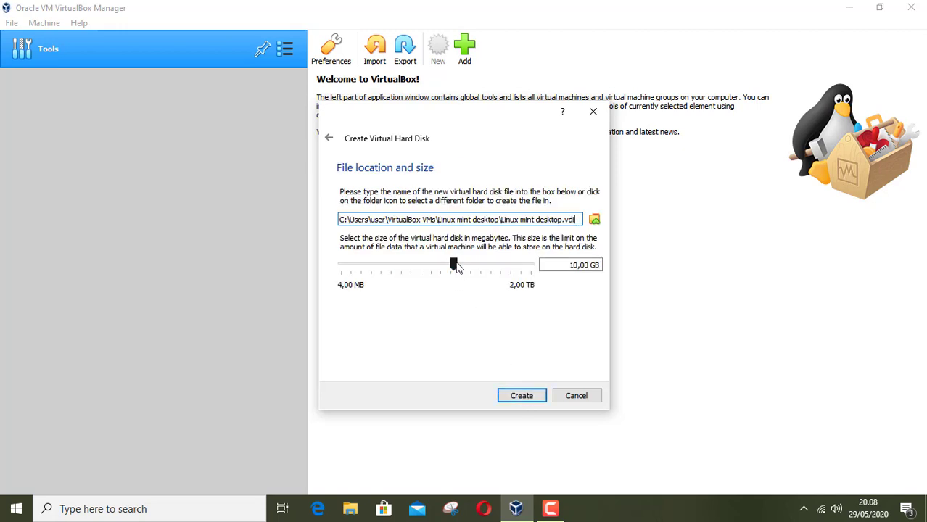
pyautogui.moveTo(460, 264); pyautogui.dragTo(462, 262)
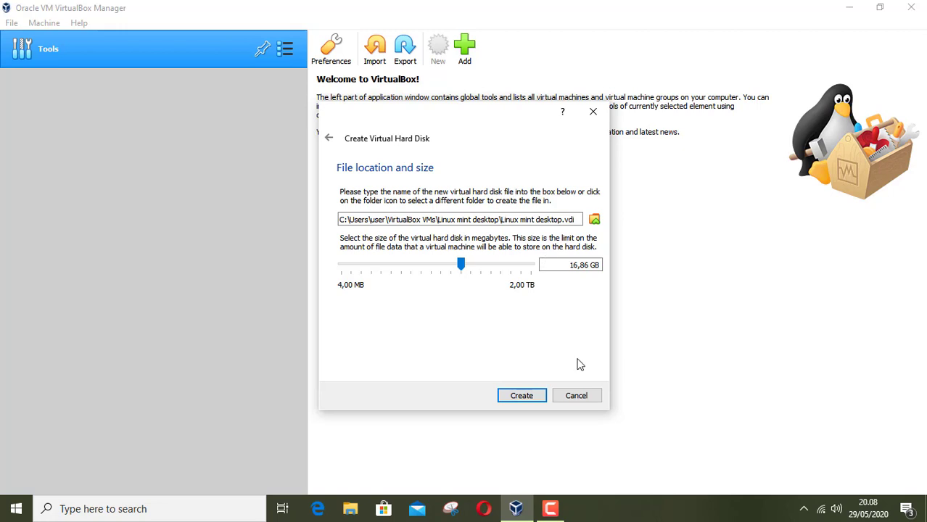
pyautogui.click(522, 398)
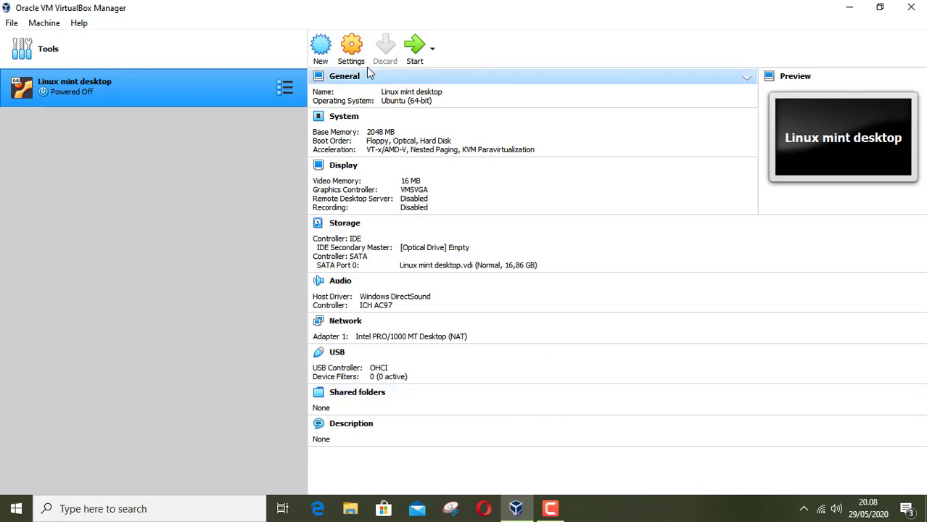
# Step: Open the VM's Settings, review the General tabs, and keep USB Tablet as the pointing device
pyautogui.click(353, 49)
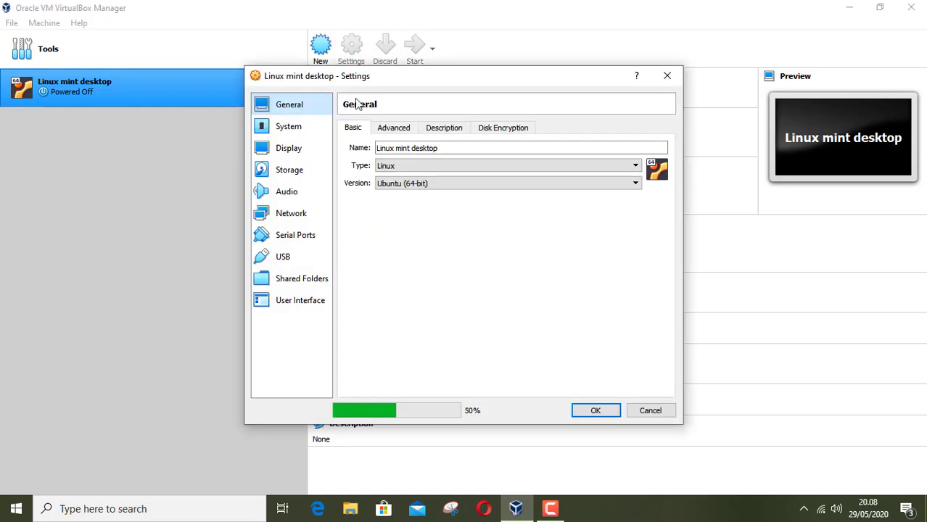
pyautogui.click(393, 131)
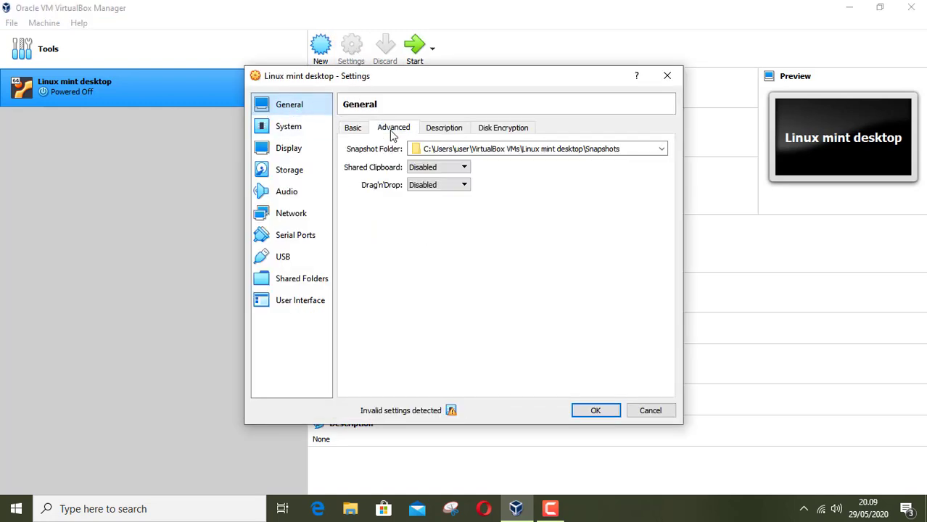
pyautogui.click(443, 129)
pyautogui.click(478, 129)
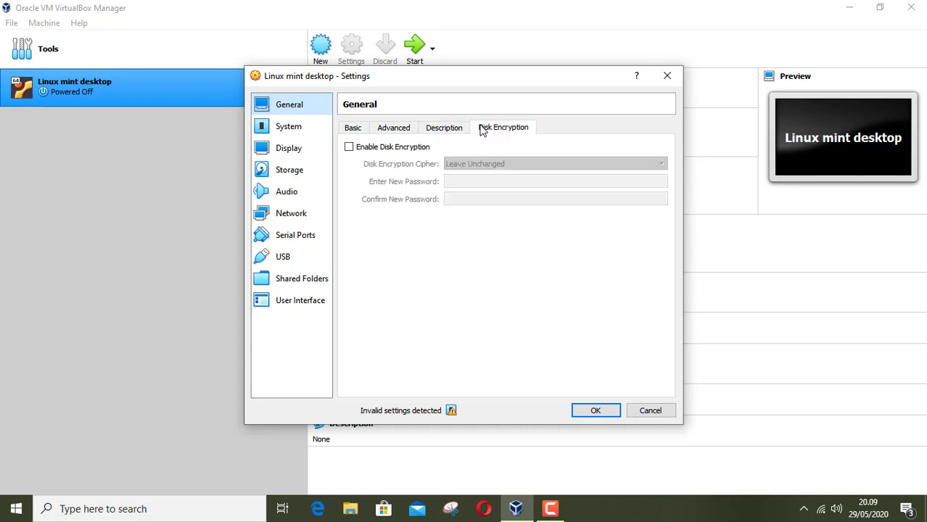
pyautogui.click(296, 127)
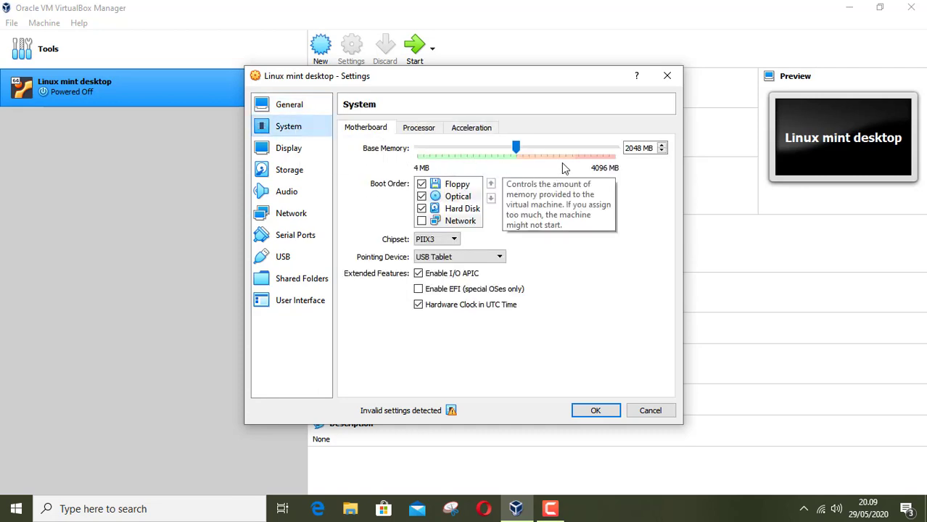
pyautogui.click(500, 258)
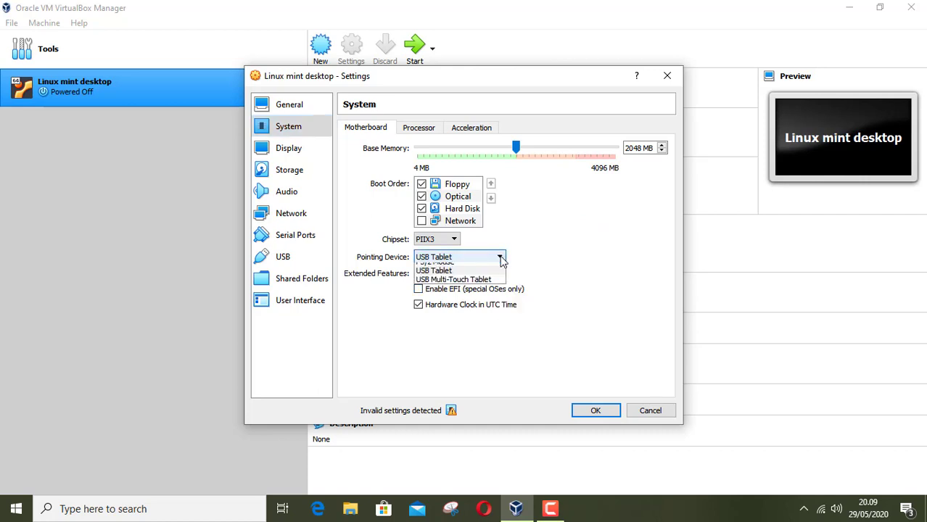
pyautogui.click(501, 260)
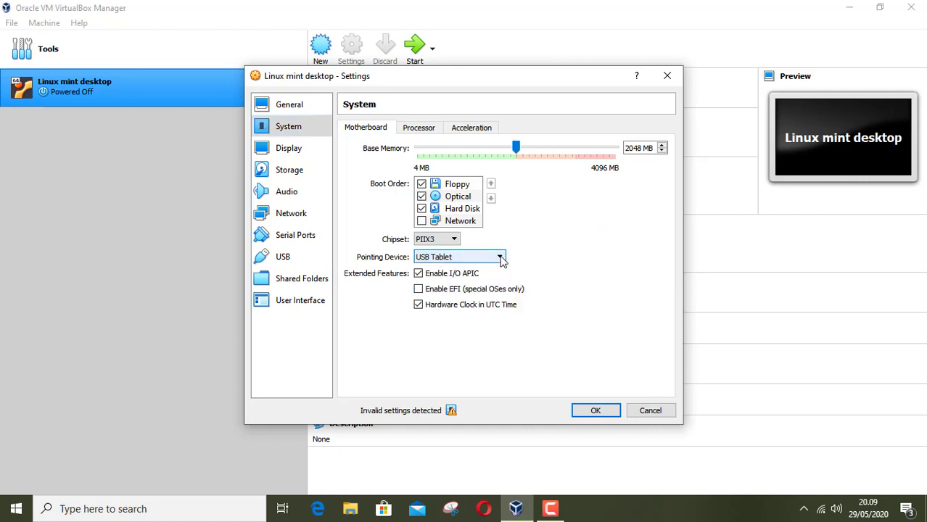
# Step: Give the VM 2 processors and enable PAE/NX
pyautogui.click(423, 128)
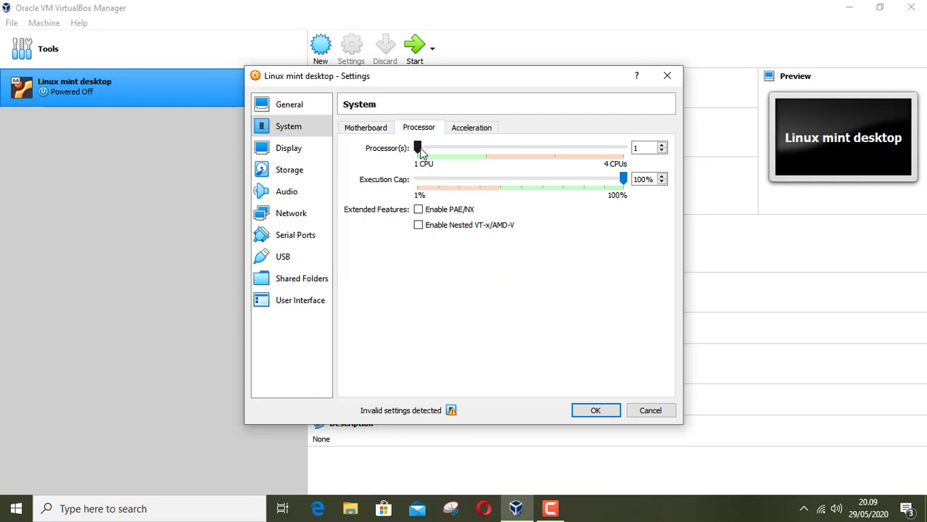
pyautogui.click(448, 155)
pyautogui.click(419, 210)
pyautogui.click(471, 128)
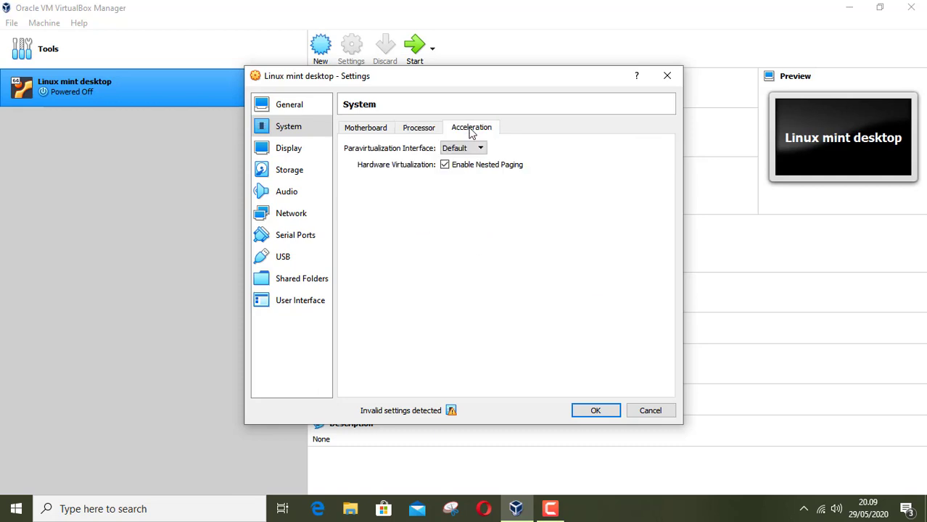
# Step: Review the Display, Audio, Network, Serial, USB, Shared Folders and UI pages, ending on Storage
pyautogui.click(284, 149)
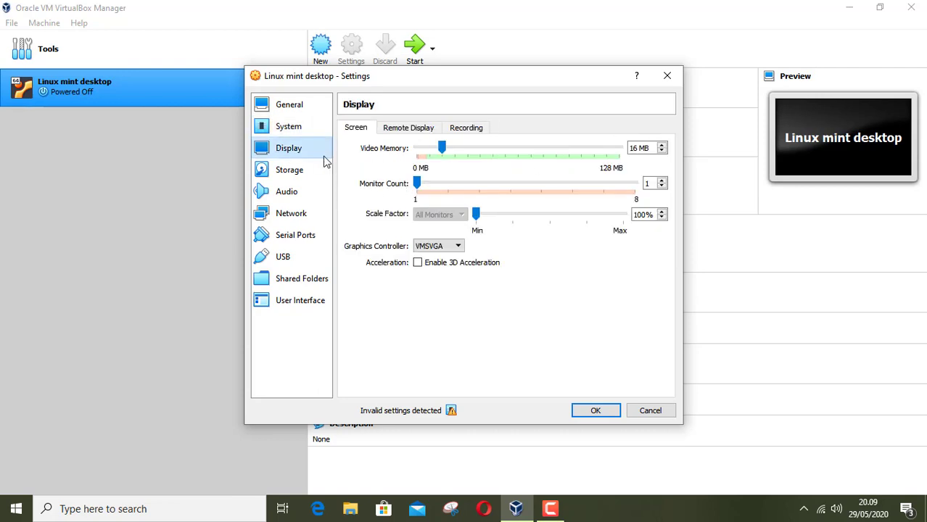
pyautogui.click(293, 175)
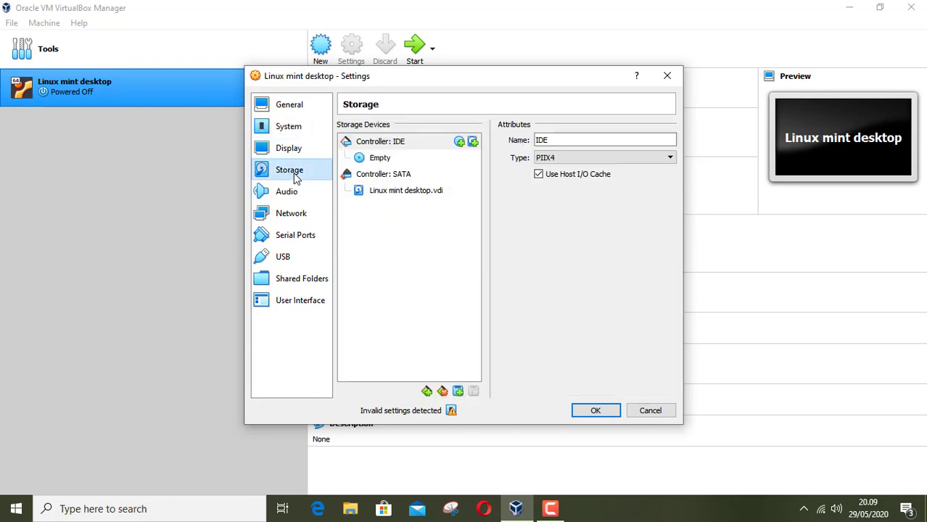
pyautogui.click(281, 194)
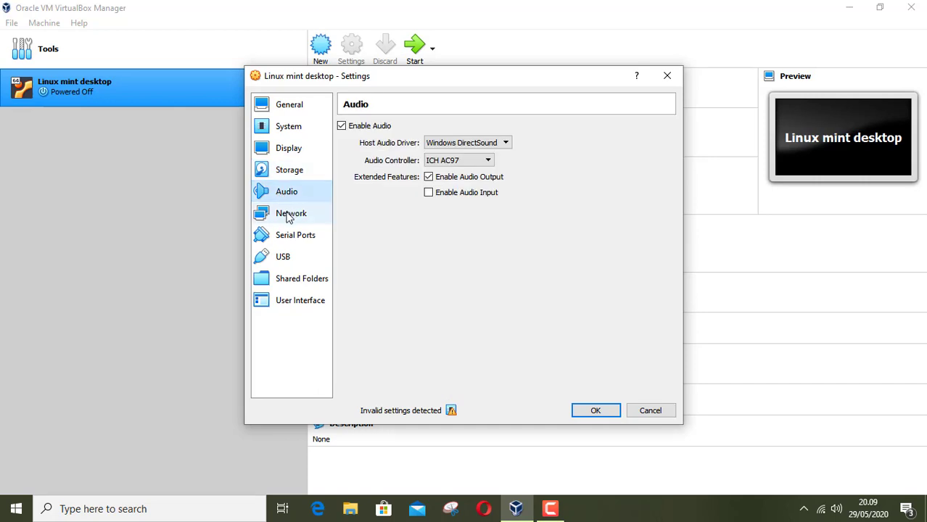
pyautogui.click(289, 216)
pyautogui.click(296, 240)
pyautogui.click(289, 260)
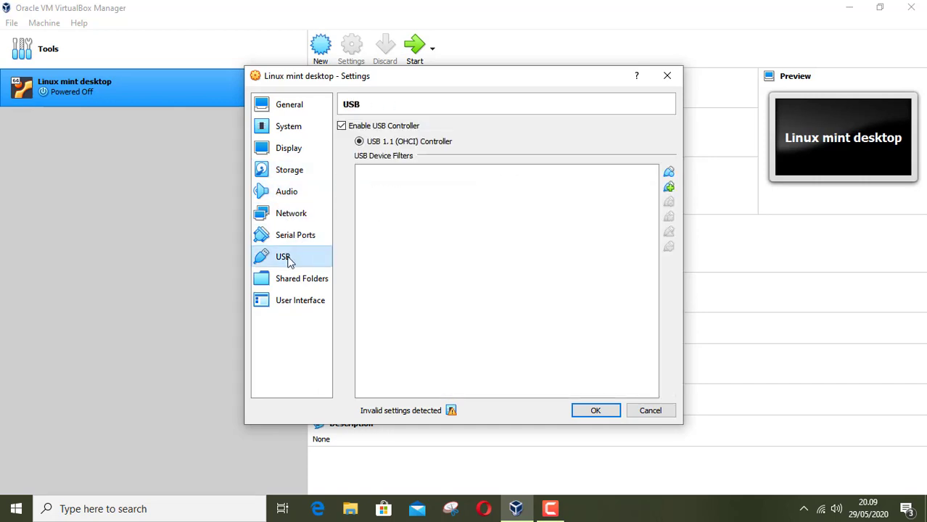
pyautogui.click(292, 282)
pyautogui.click(293, 301)
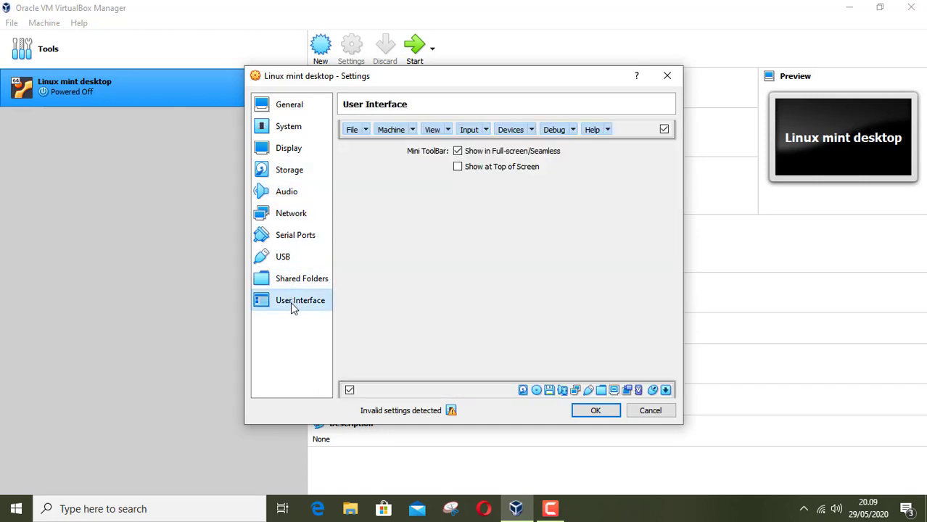
pyautogui.click(293, 172)
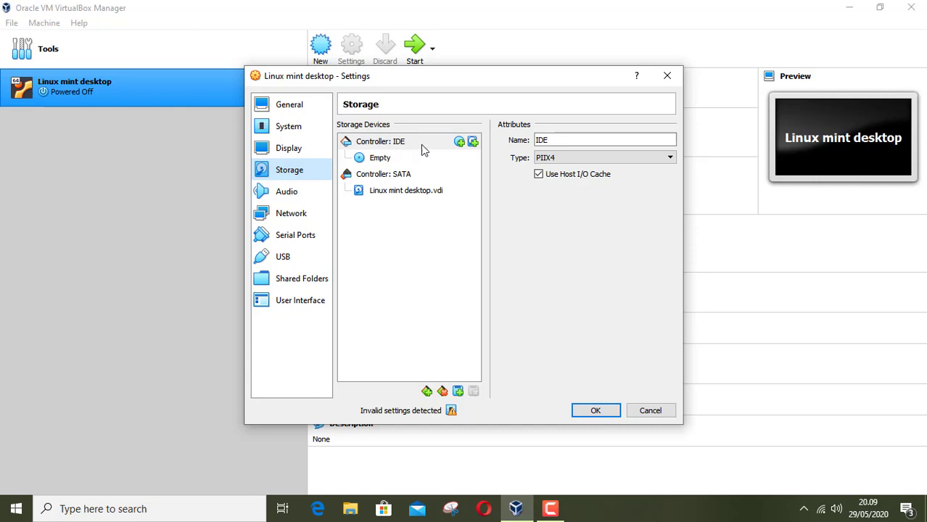
# Step: Attach linuxmint-19.2-cinnamon-64bit.iso to the empty IDE optical drive
pyautogui.click(382, 163)
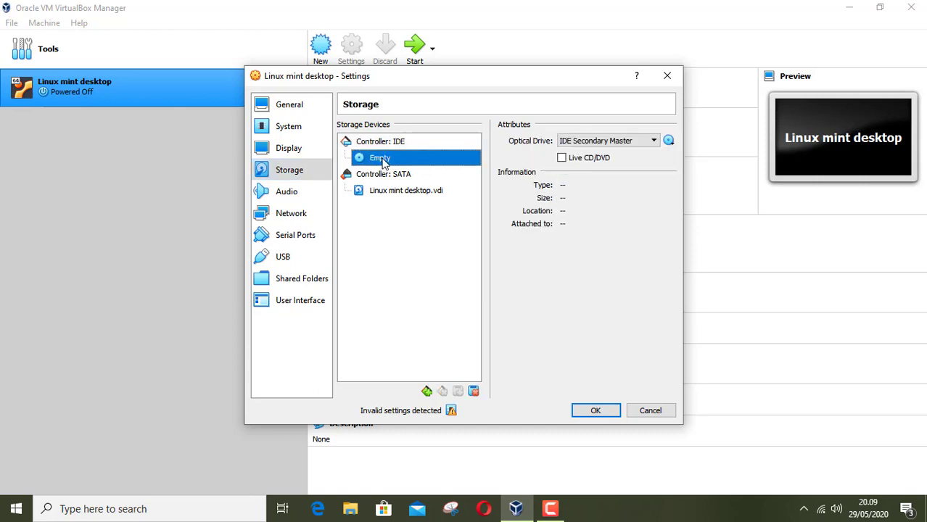
pyautogui.click(668, 142)
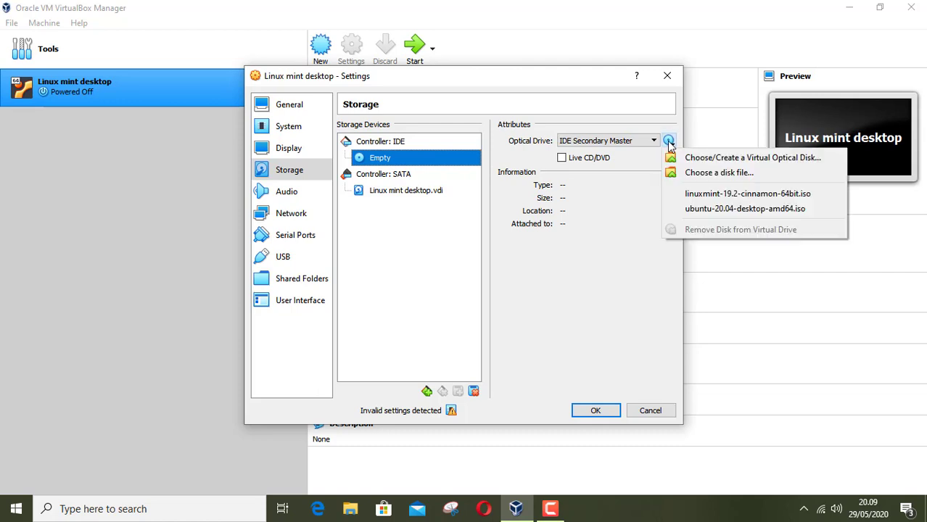
pyautogui.click(719, 174)
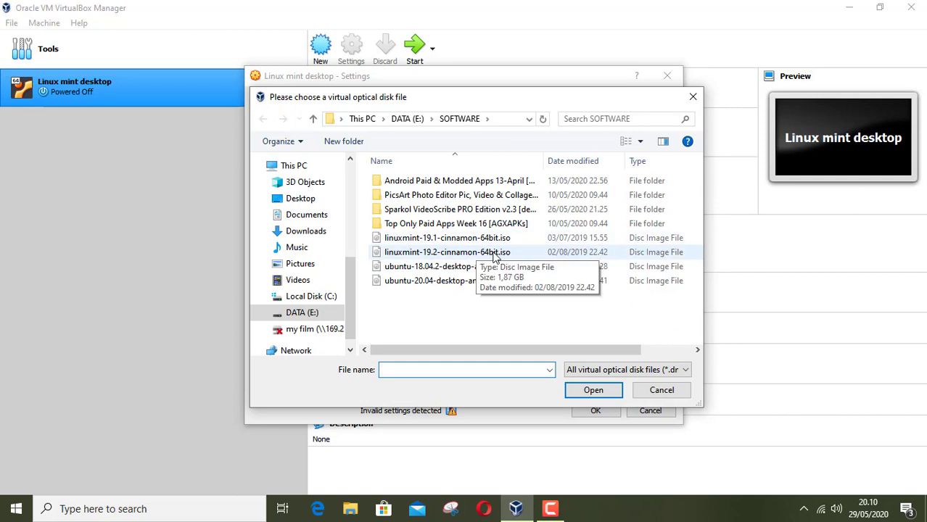
pyautogui.click(449, 254)
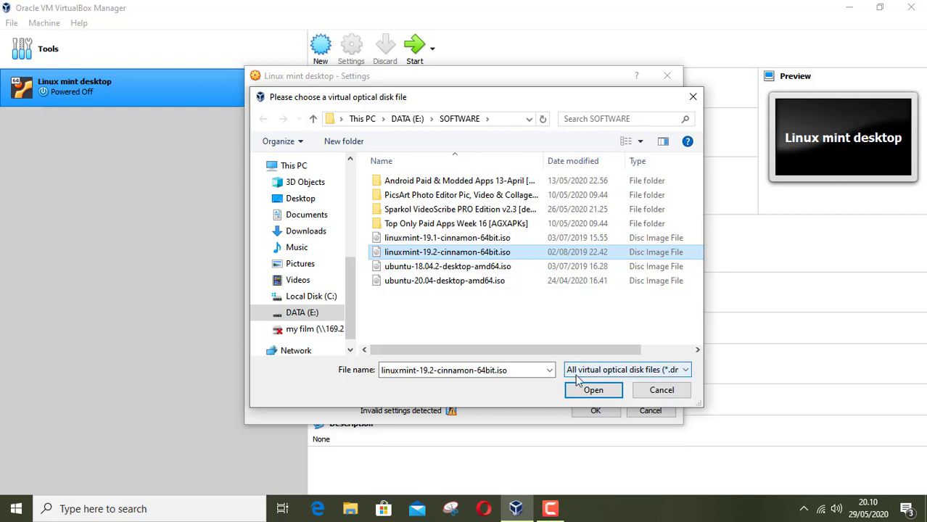
pyautogui.click(595, 390)
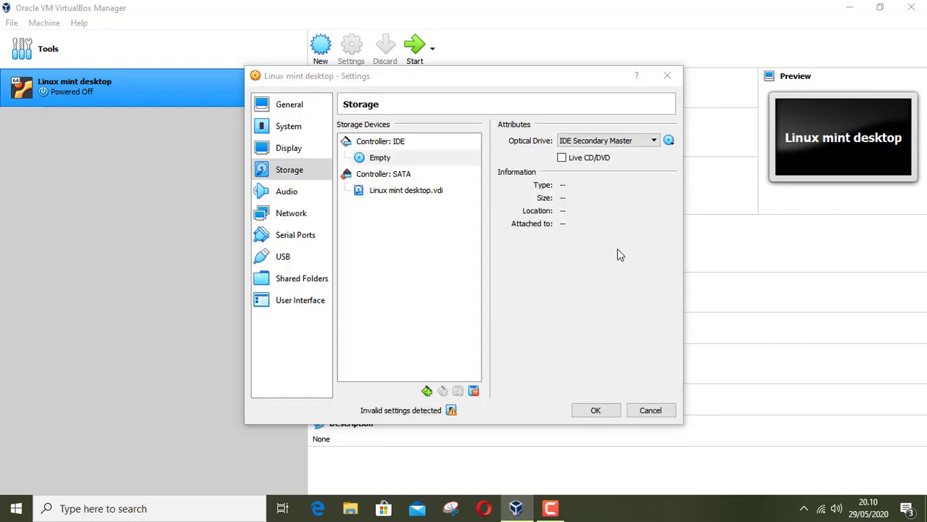
# Step: Save the settings and launch the Linux mint desktop VM with Normal Start
pyautogui.click(594, 410)
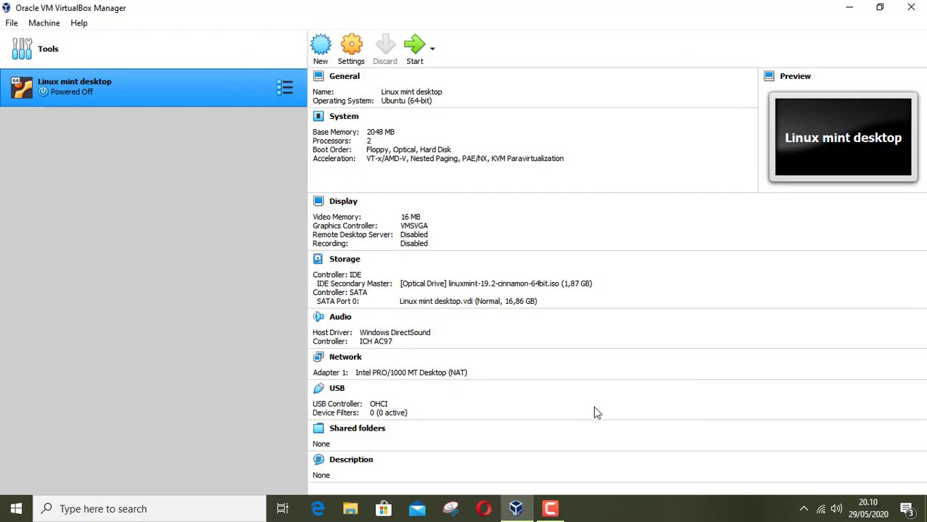
pyautogui.click(432, 50)
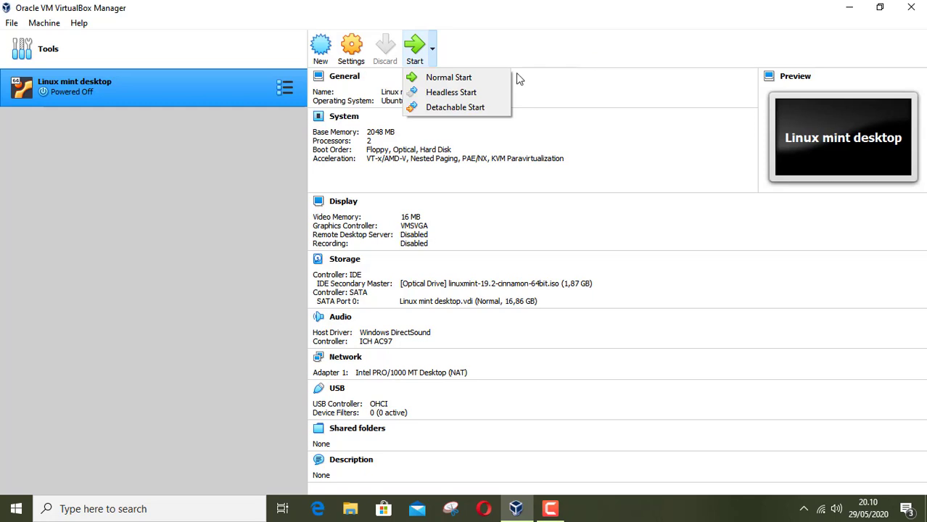
pyautogui.click(462, 83)
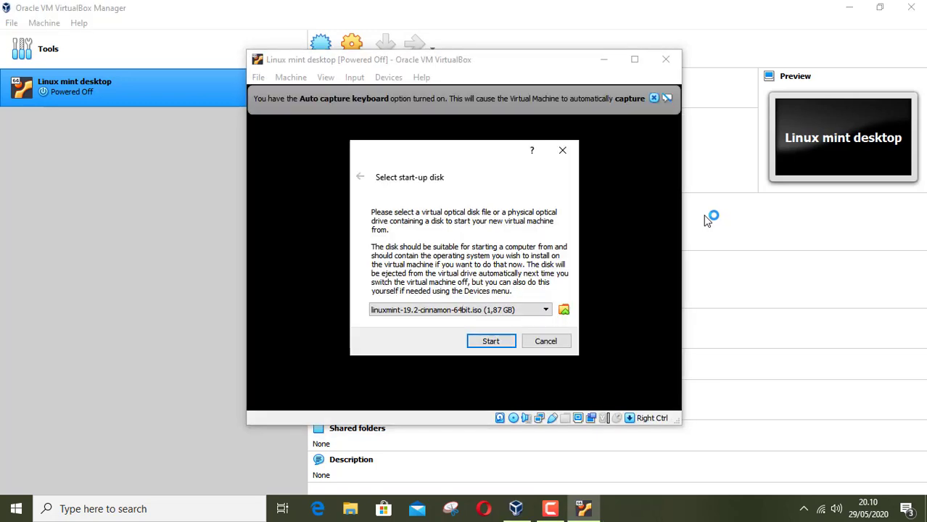
# Step: Boot from the Linux Mint ISO and dismiss the keyboard auto-capture notice
pyautogui.click(496, 344)
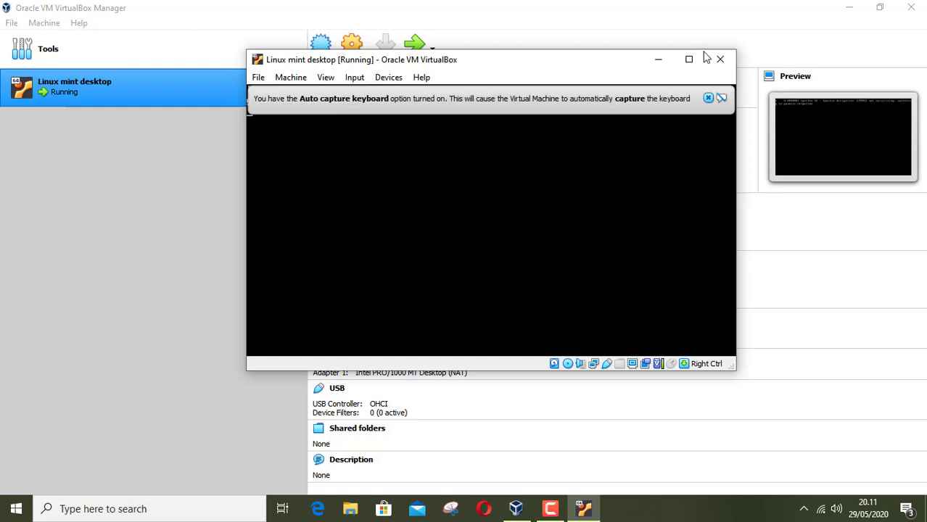
pyautogui.click(708, 99)
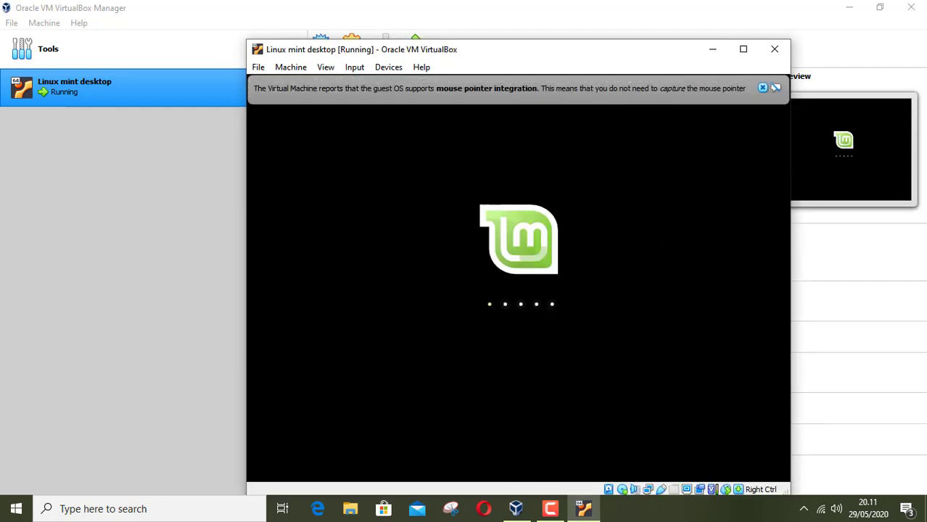
# Step: Dismiss the mouse integration notice and maximize the VM window once the live desktop loads
pyautogui.click(762, 88)
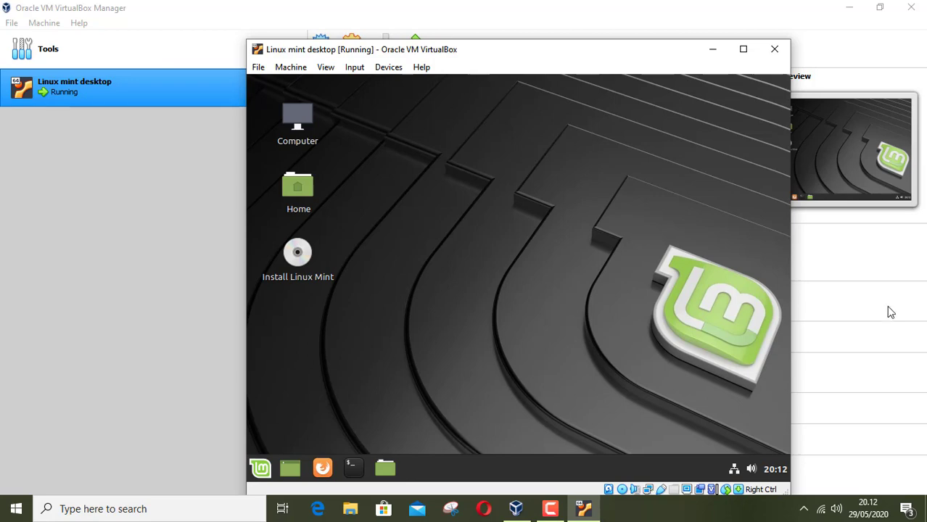
pyautogui.click(742, 48)
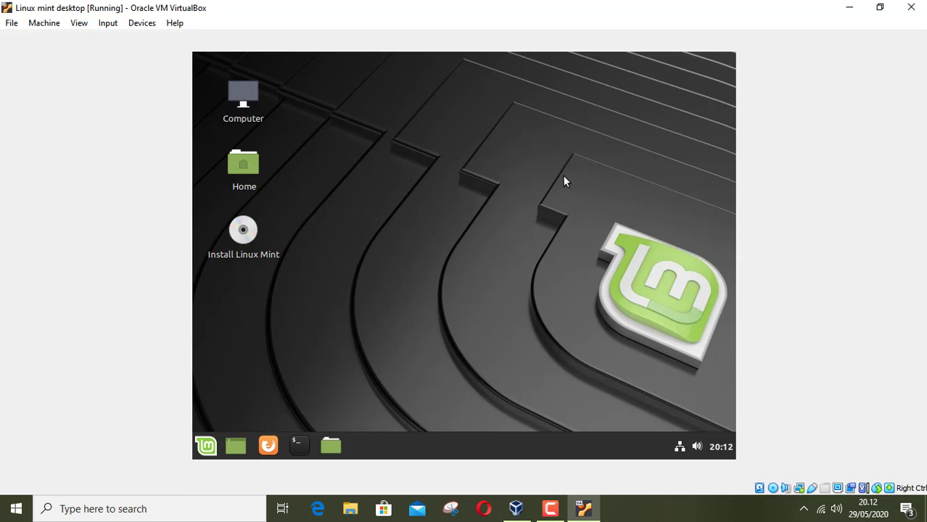
# Step: Launch the installer from the Install Linux Mint desktop icon on the live desktop
pyautogui.click(206, 444)
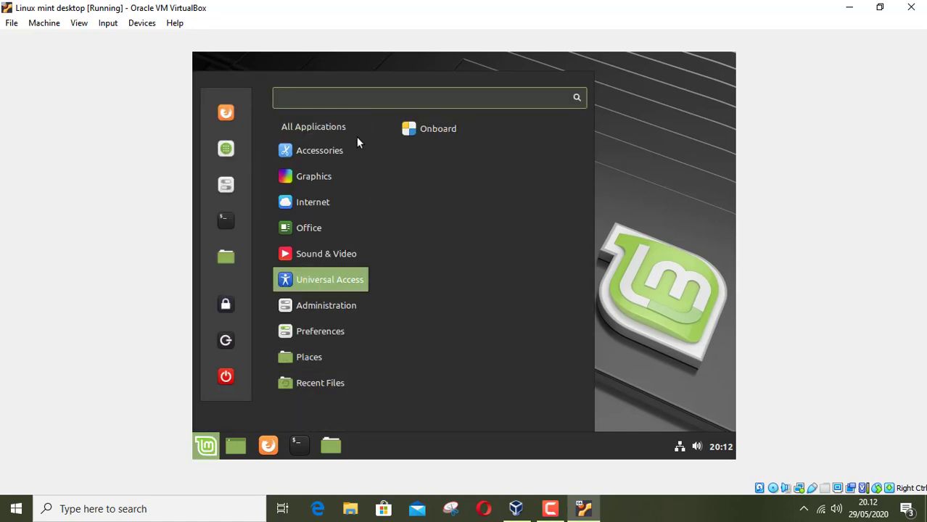
pyautogui.click(657, 194)
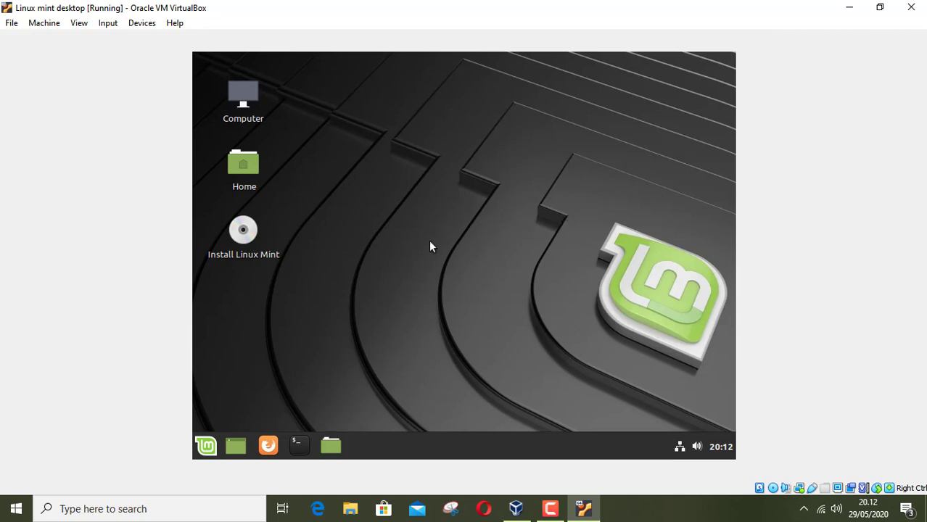
pyautogui.click(243, 232)
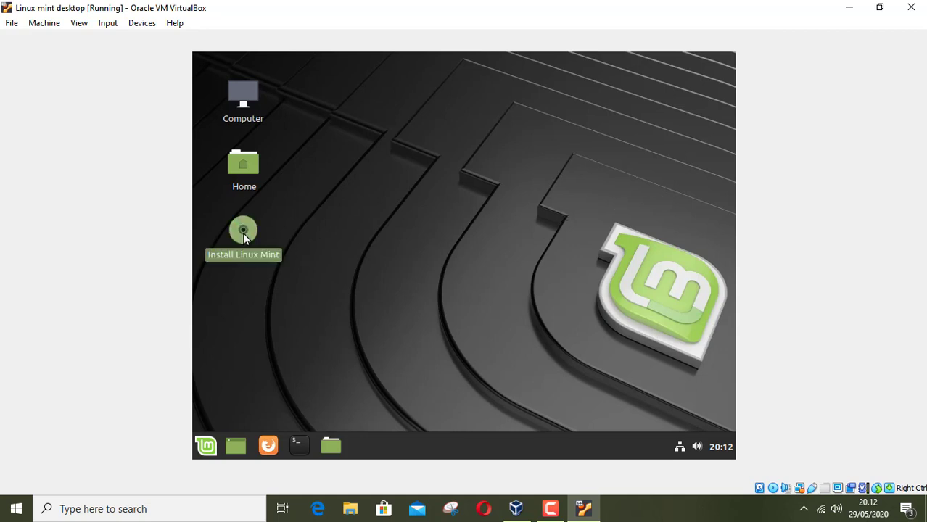
pyautogui.doubleClick(242, 232)
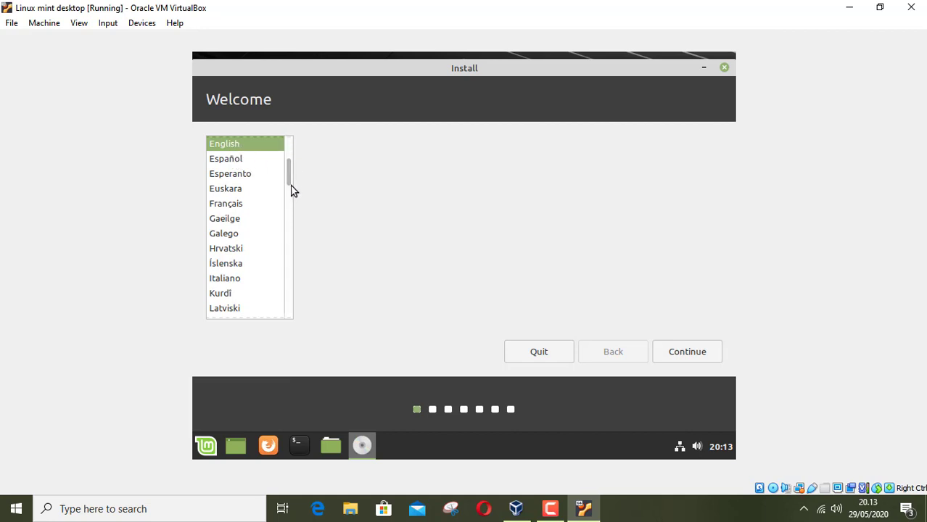
# Step: Keep English as the installer language and English (US) as the keyboard layout
pyautogui.moveTo(289, 184); pyautogui.dragTo(288, 160)
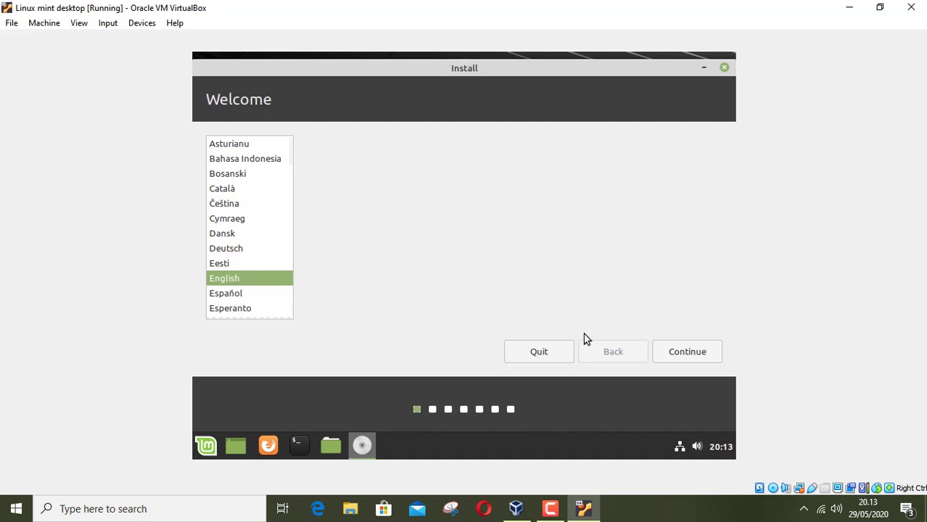
pyautogui.click(694, 351)
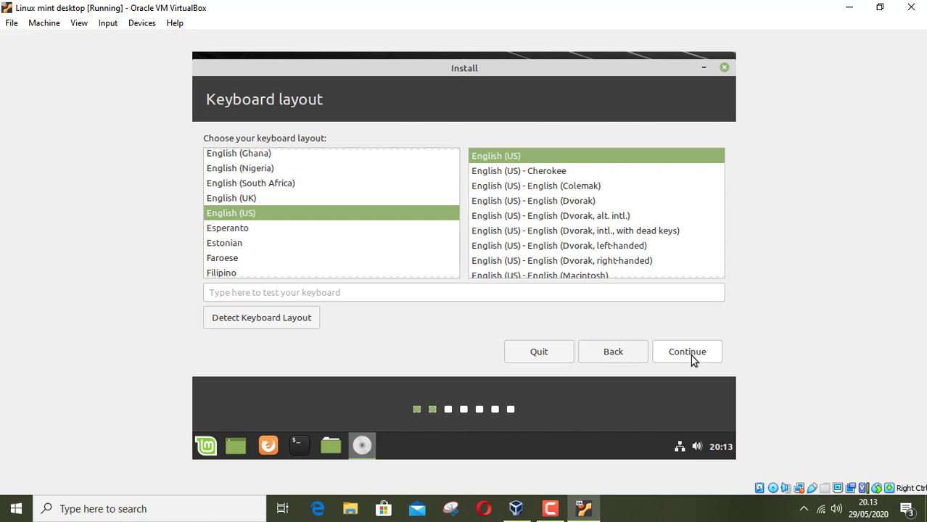
pyautogui.click(690, 353)
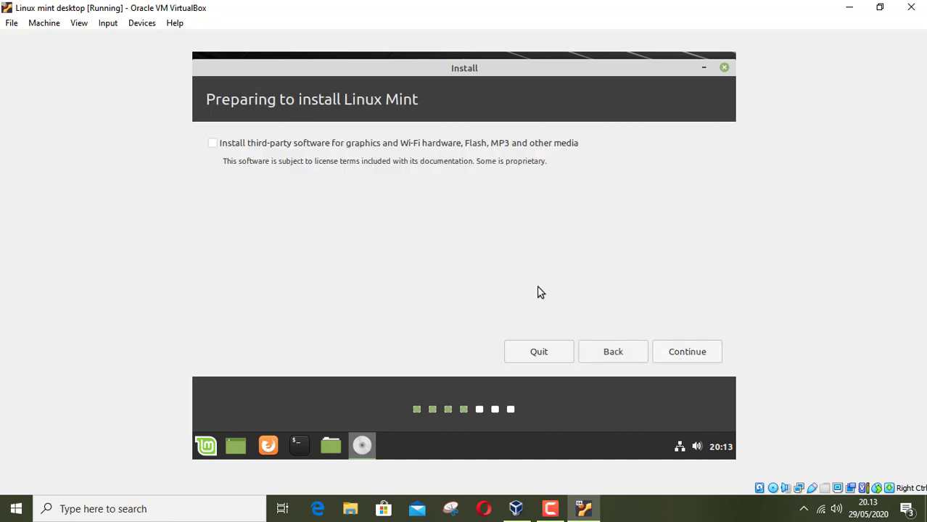
# Step: Skip third-party software and choose 'Erase disk and install Linux Mint' with Install Now
pyautogui.click(689, 353)
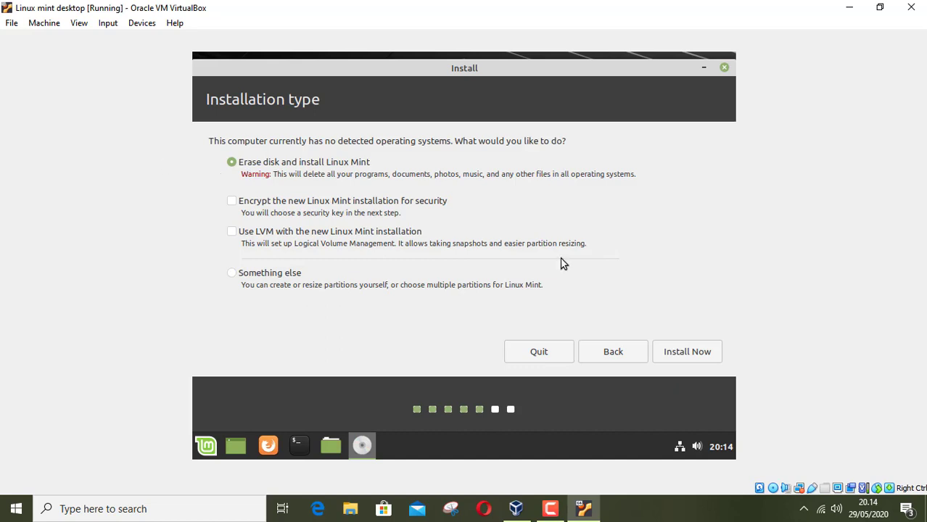
pyautogui.click(691, 353)
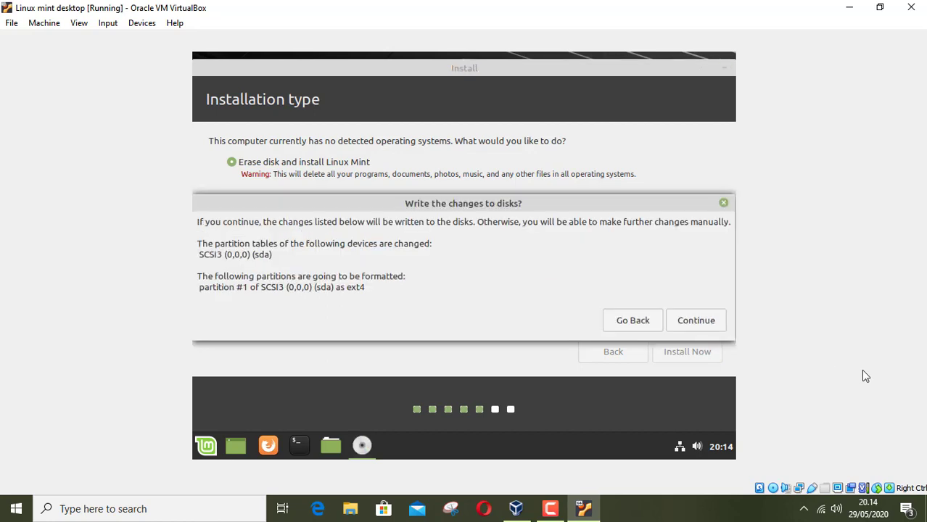
# Step: Confirm writing the partition changes and set the timezone location to Jayapura
pyautogui.click(692, 318)
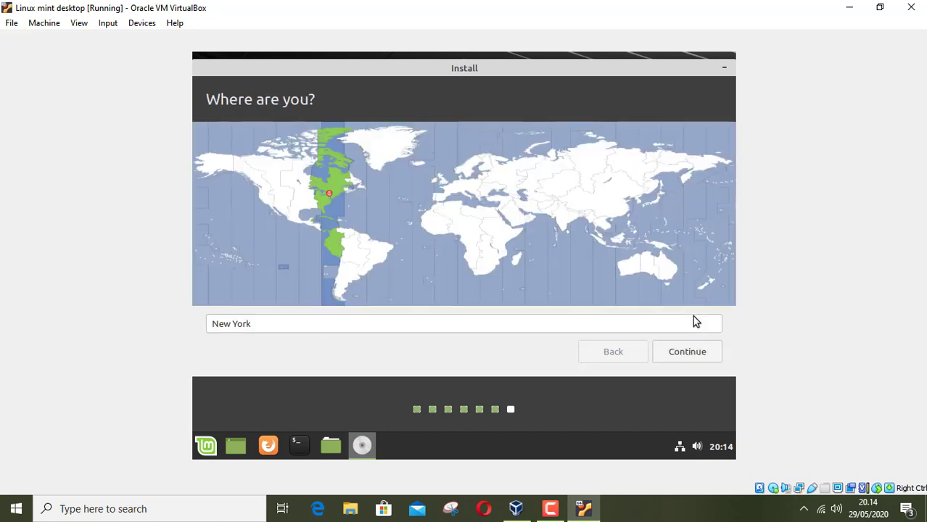
pyautogui.click(654, 250)
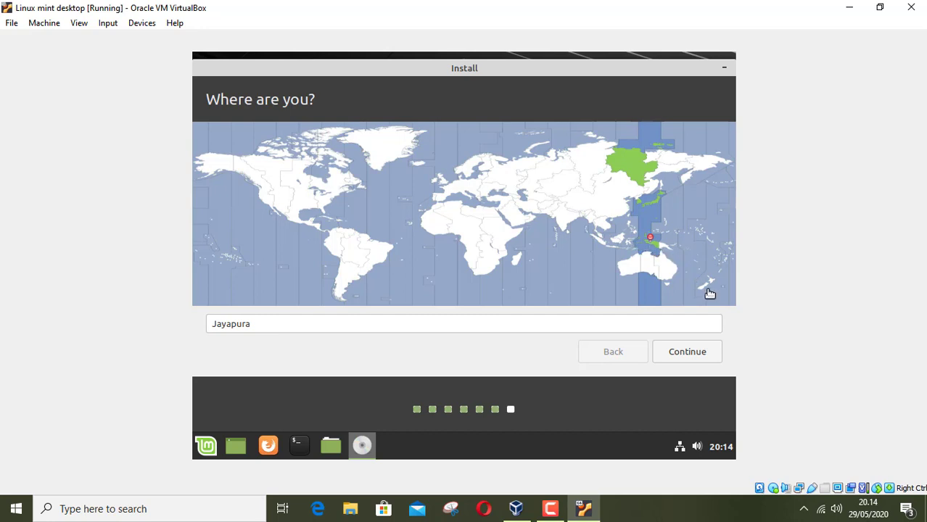
pyautogui.click(696, 352)
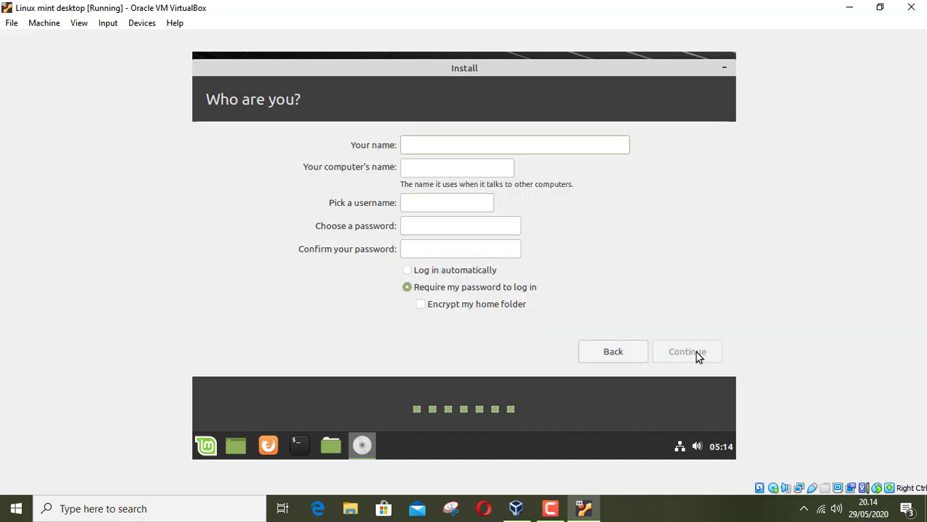
# Step: Enter the user's name, set and confirm the account password, and enable automatic login
pyautogui.write('kevion')
pyautogui.press('BackSpace')
pyautogui.press('BackSpace')
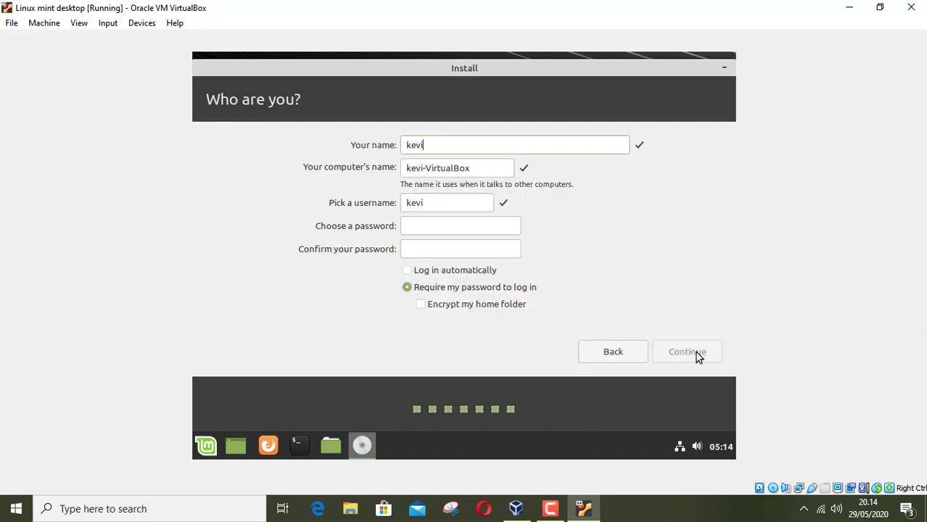
pyautogui.write('nk')
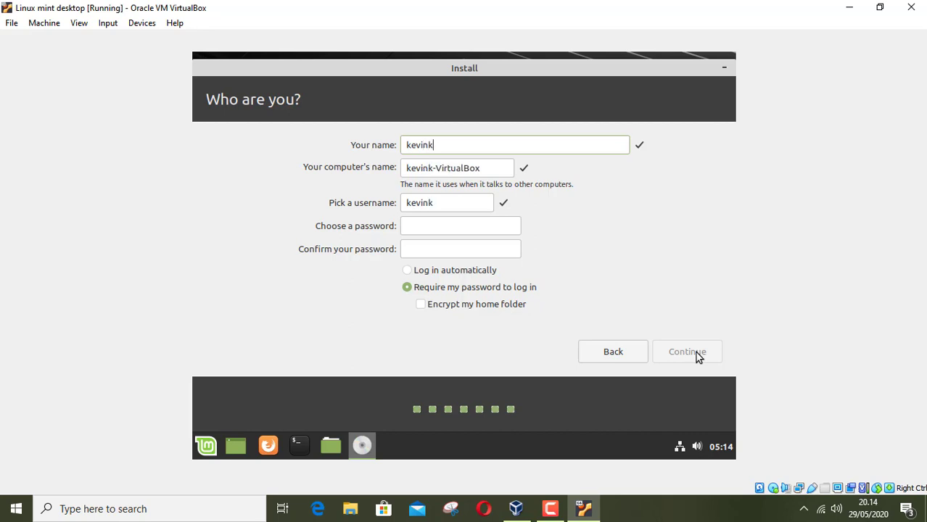
pyautogui.write('ayla')
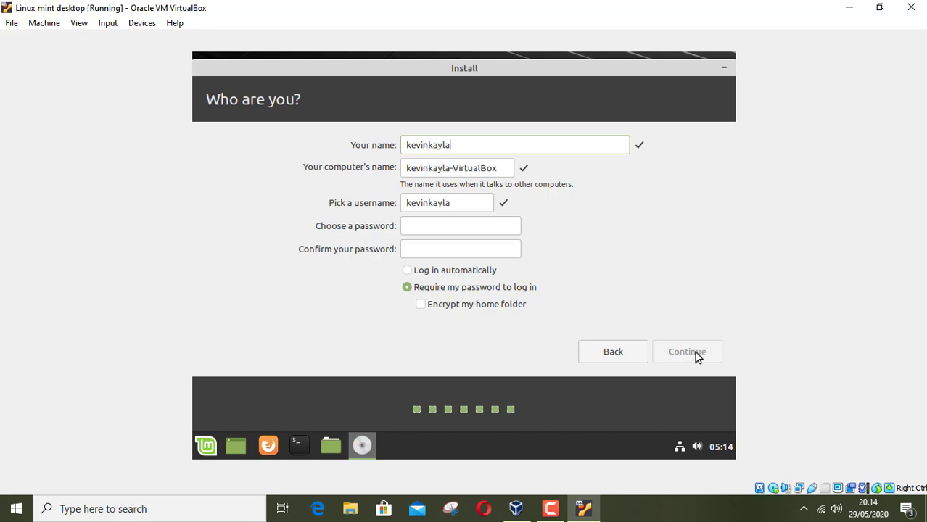
pyautogui.click(440, 227)
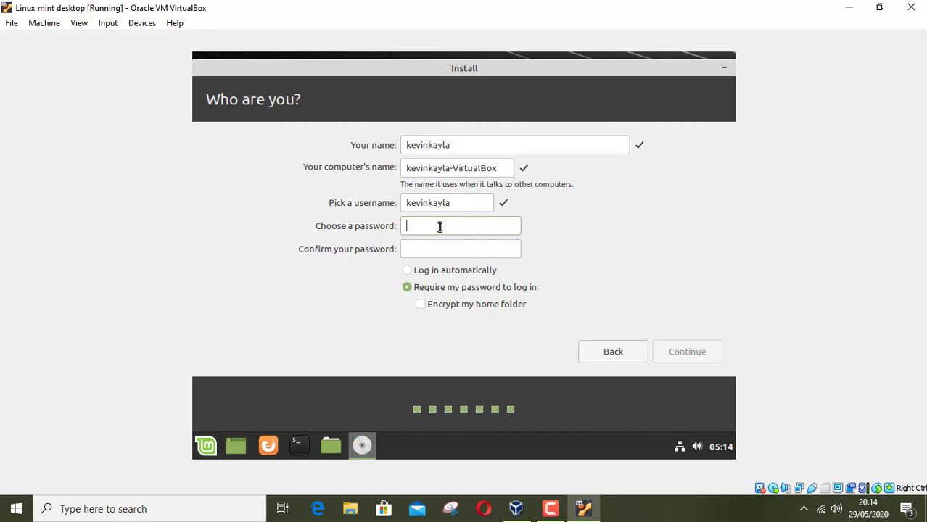
pyautogui.write('123456')
pyautogui.click(436, 250)
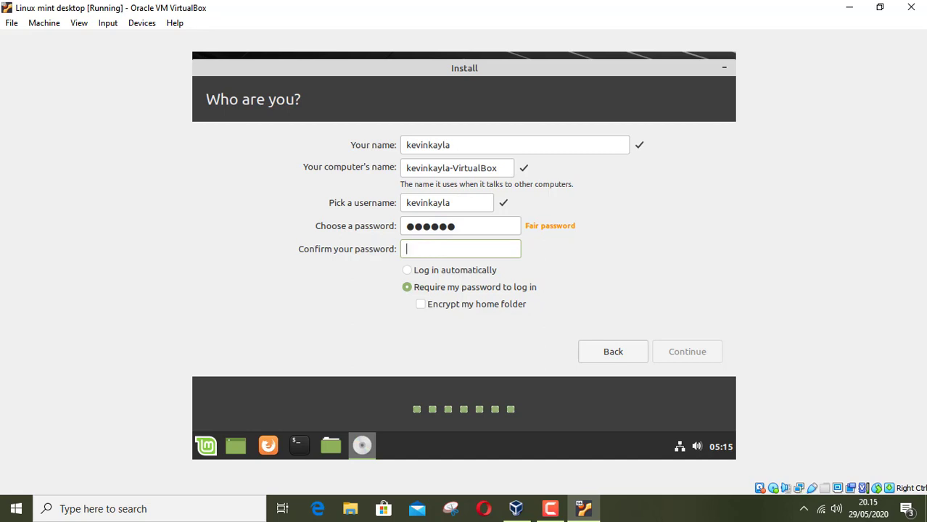
pyautogui.write('******')
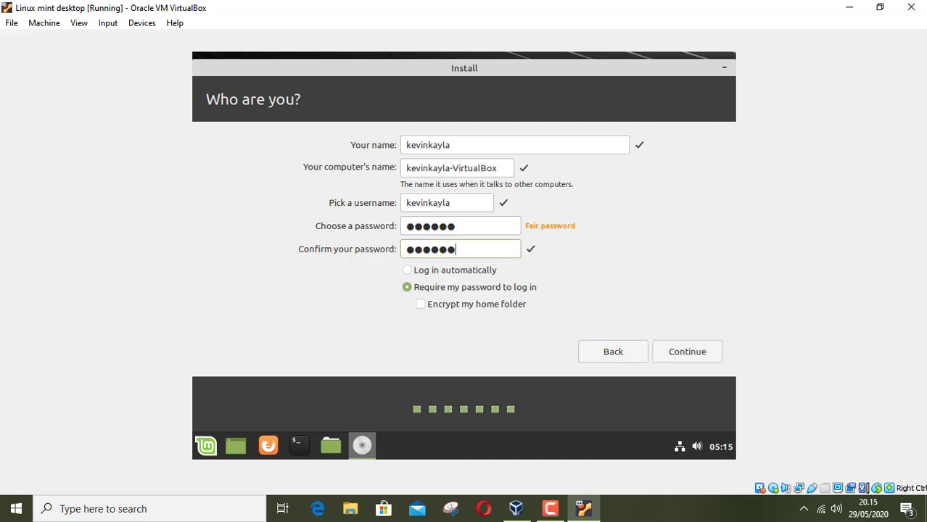
pyautogui.click(408, 274)
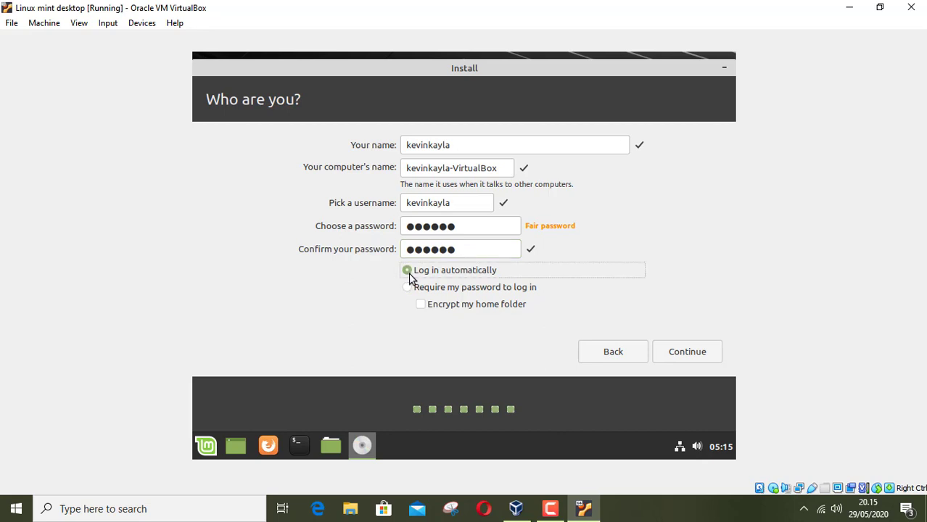
pyautogui.click(691, 355)
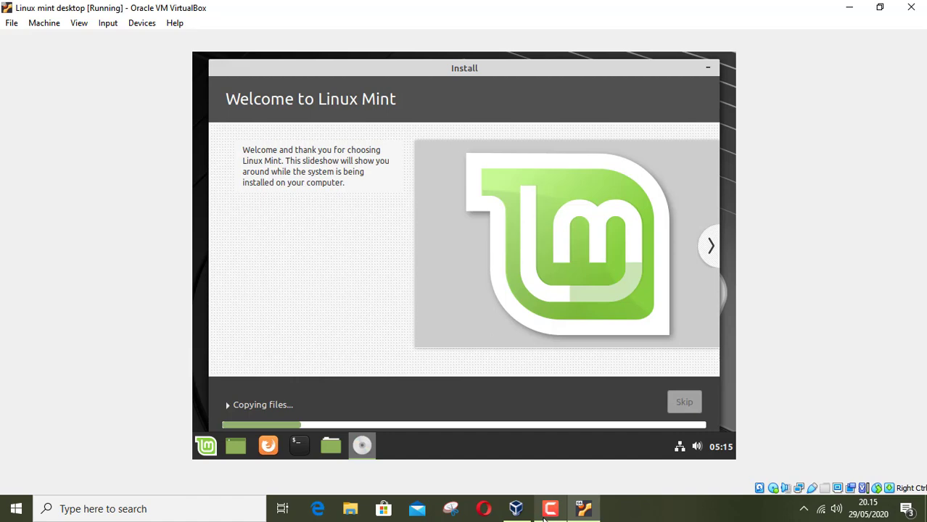
# Step: Wait for the file copy to finish until the Installation Complete dialog appears
pyautogui.click(547, 511)
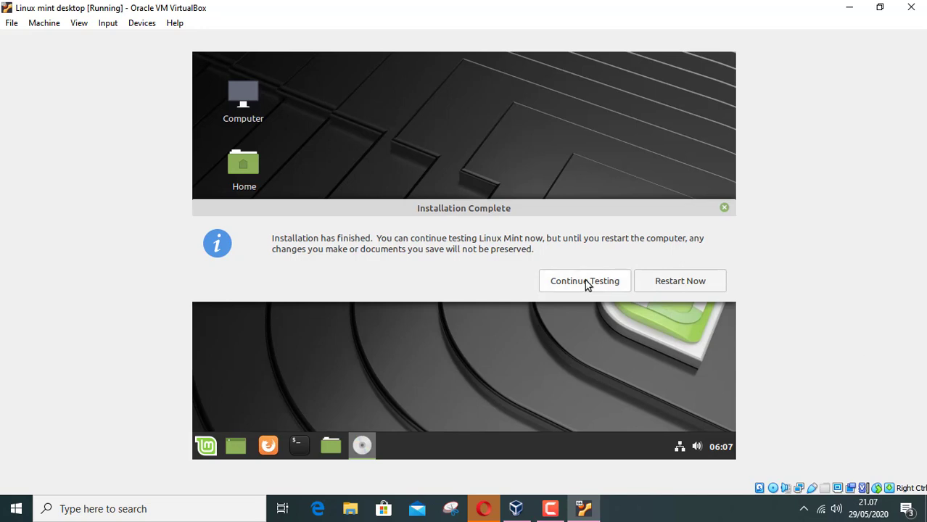
# Step: Choose Restart Now in the Installation Complete dialog
pyautogui.click(684, 284)
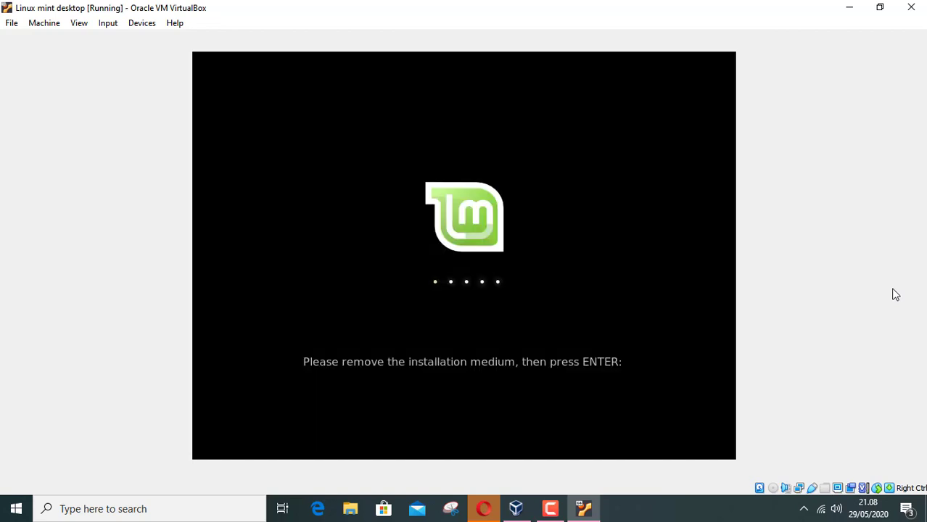
# Step: Confirm the installation medium is removed so the VM reboots
pyautogui.press('Return')
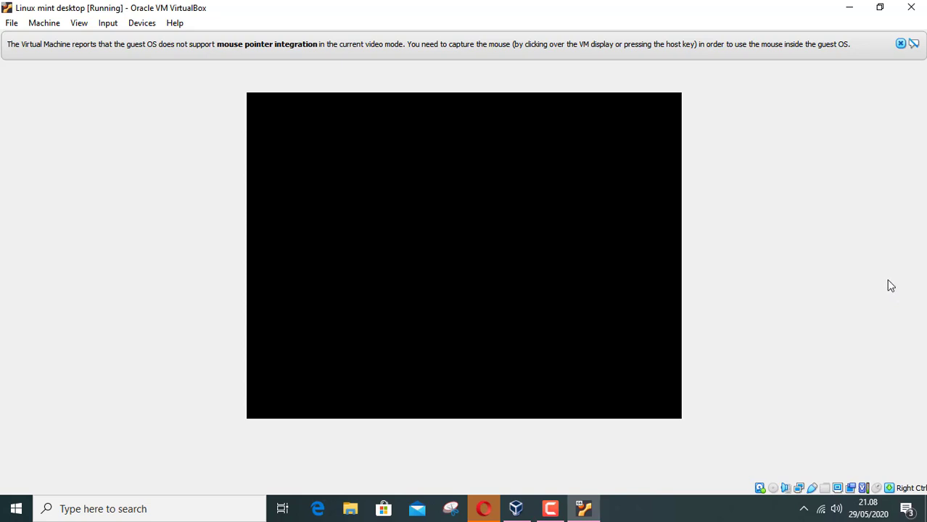
# Step: Close both mouse pointer integration notification bars
pyautogui.click(900, 45)
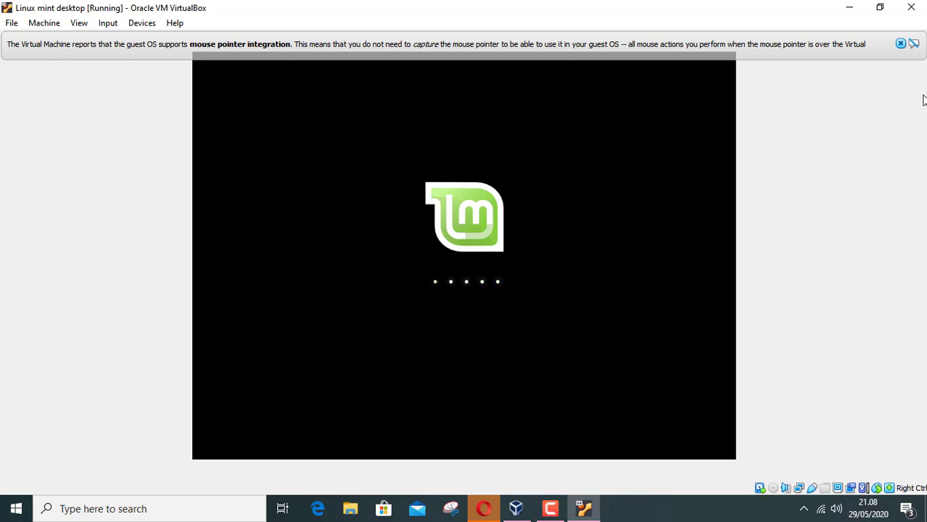
pyautogui.click(901, 44)
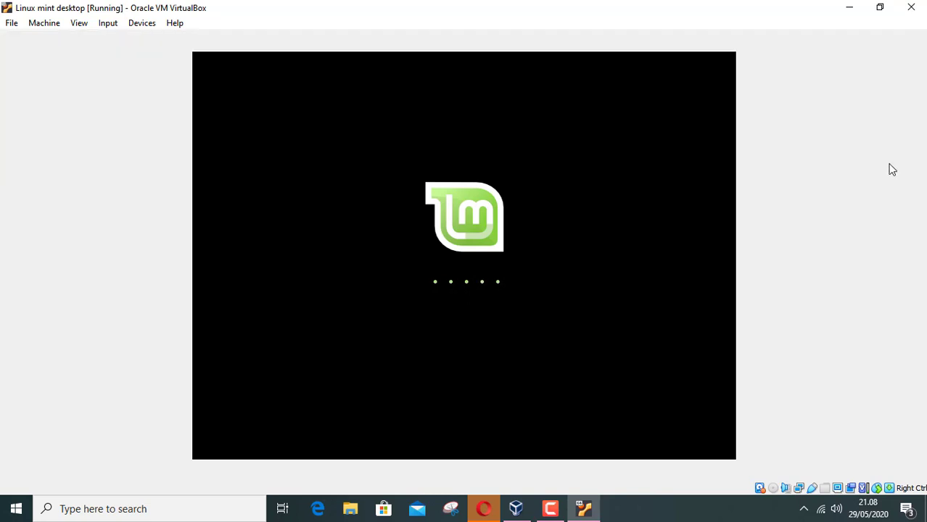
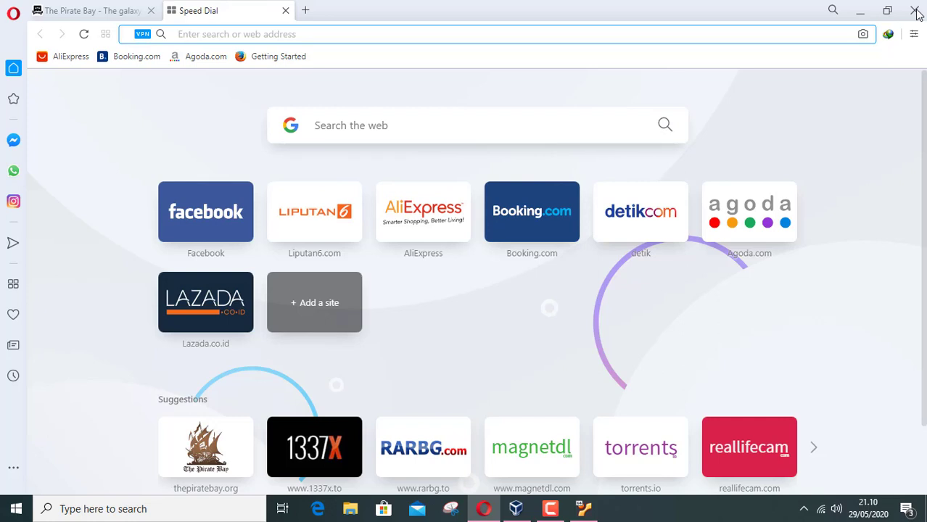
# Step: Bring the running Linux Mint desktop virtual machine to the front from the Windows taskbar
pyautogui.moveTo(514, 511)
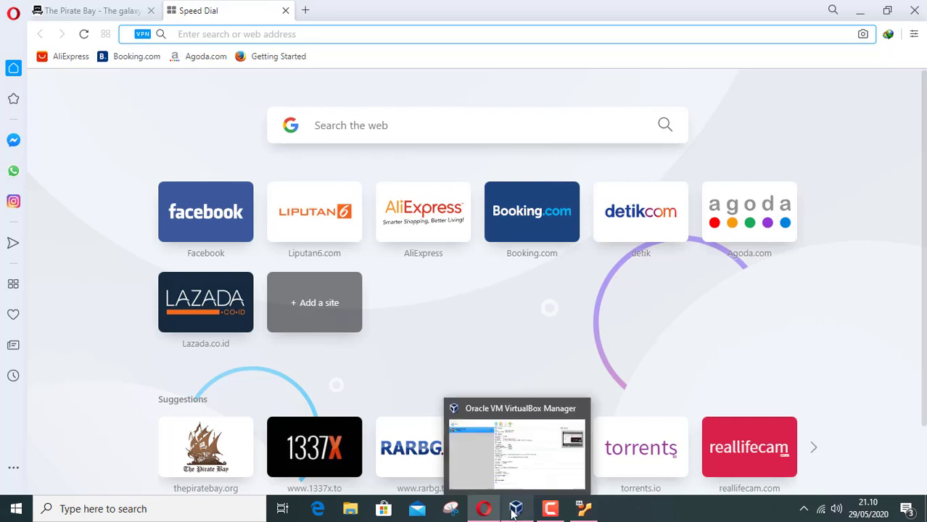
pyautogui.click(585, 511)
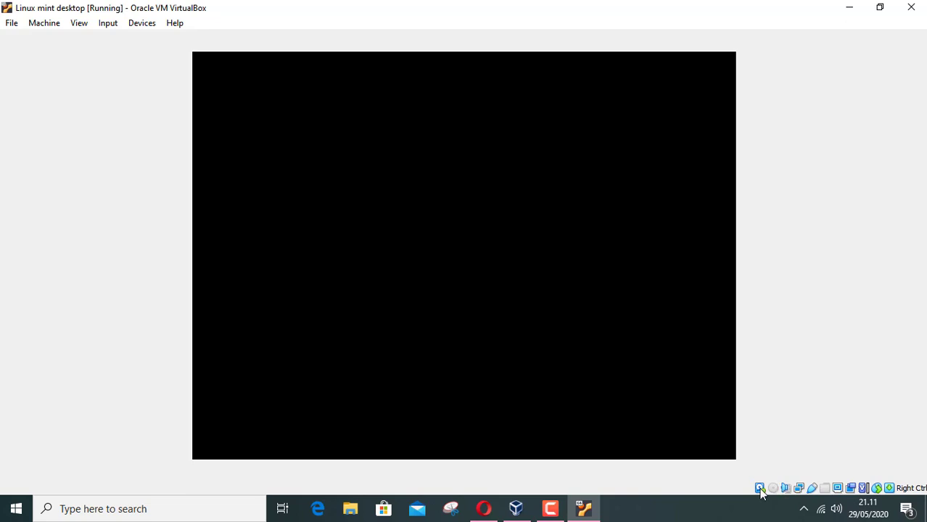
# Step: Wait for Linux Mint to boot to its desktop and show the 'Check your video drivers' notice
pyautogui.moveTo(760, 492)
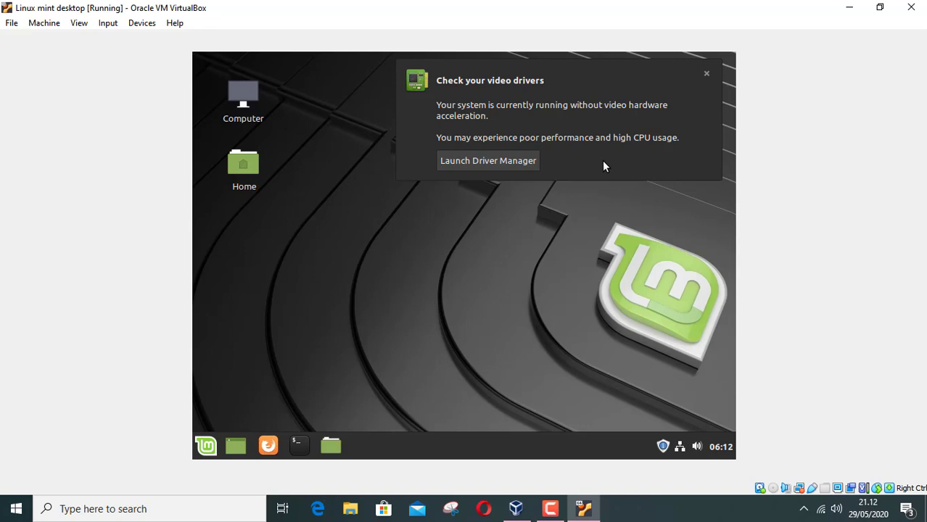
# Step: Launch Driver Manager from the video-driver notice and authenticate with the account password
pyautogui.click(512, 163)
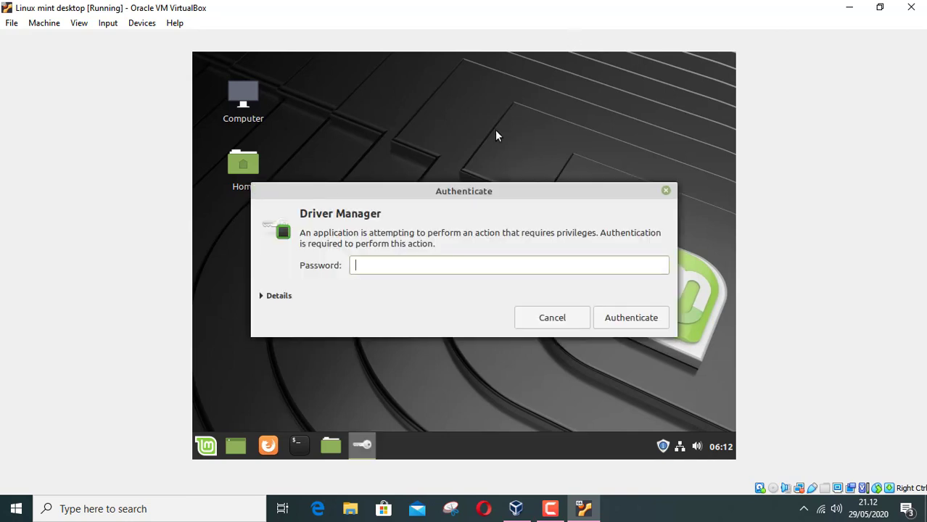
pyautogui.click(406, 266)
pyautogui.press('Tab')
pyautogui.click(405, 266)
pyautogui.write('••••••')
pyautogui.click(636, 319)
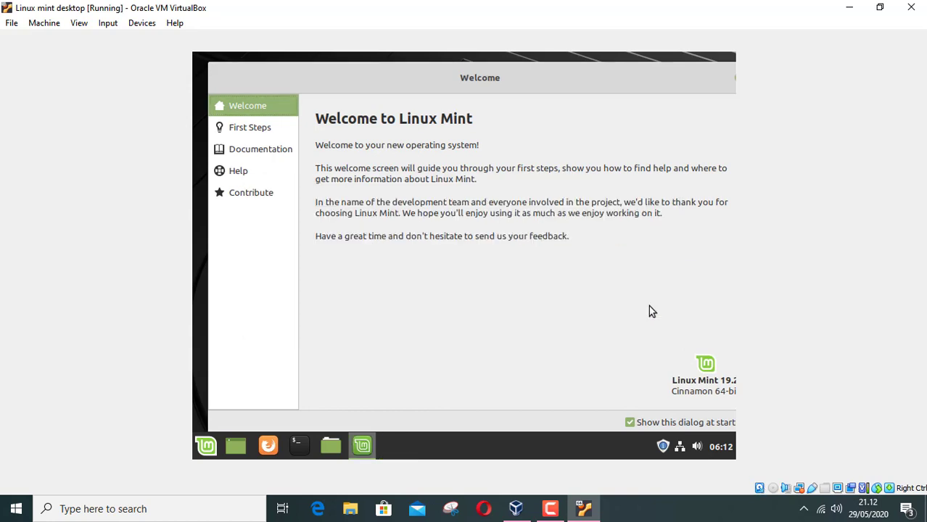
# Step: Show the Welcome screen's First Steps page, close Driver Manager unchanged, and move the Welcome window left
pyautogui.click(259, 128)
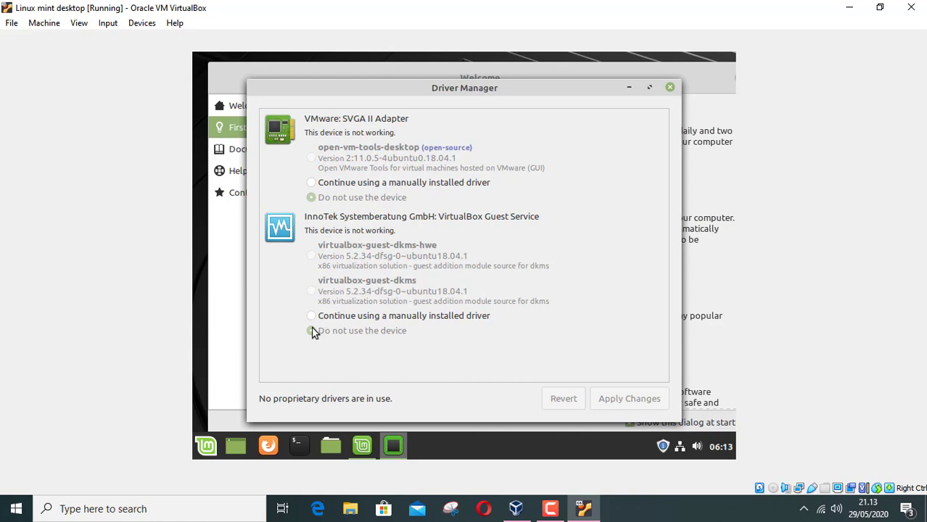
pyautogui.click(669, 87)
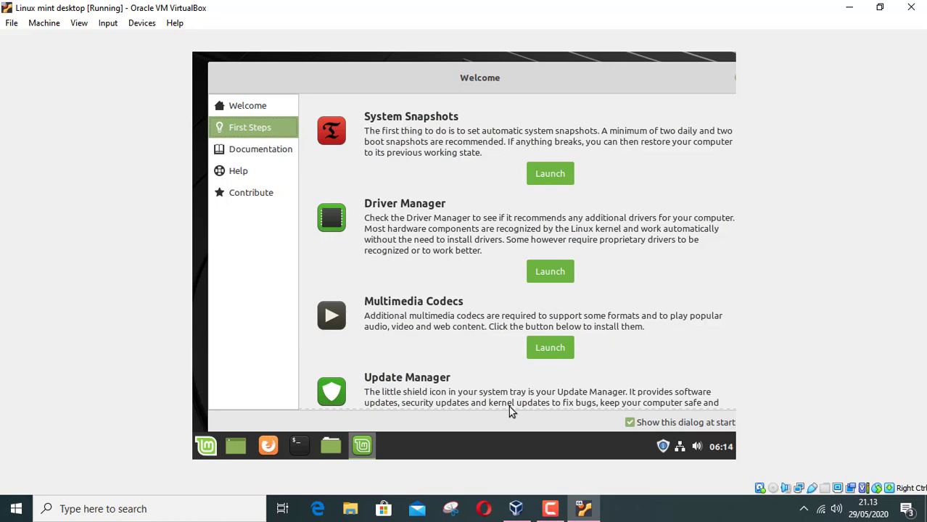
pyautogui.moveTo(665, 76); pyautogui.dragTo(551, 84)
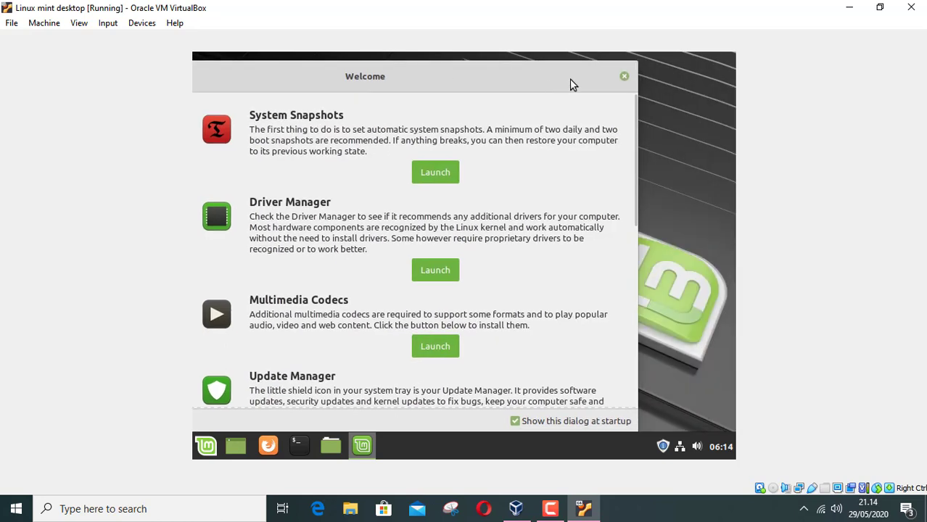
# Step: Close the Welcome screen and open, then dismiss, the desktop's right-click menu
pyautogui.click(624, 76)
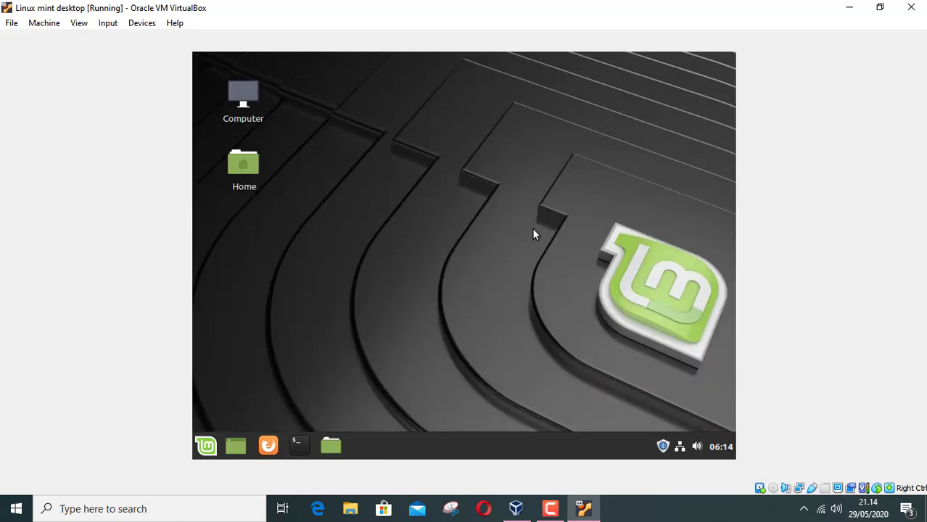
pyautogui.rightClick(438, 215)
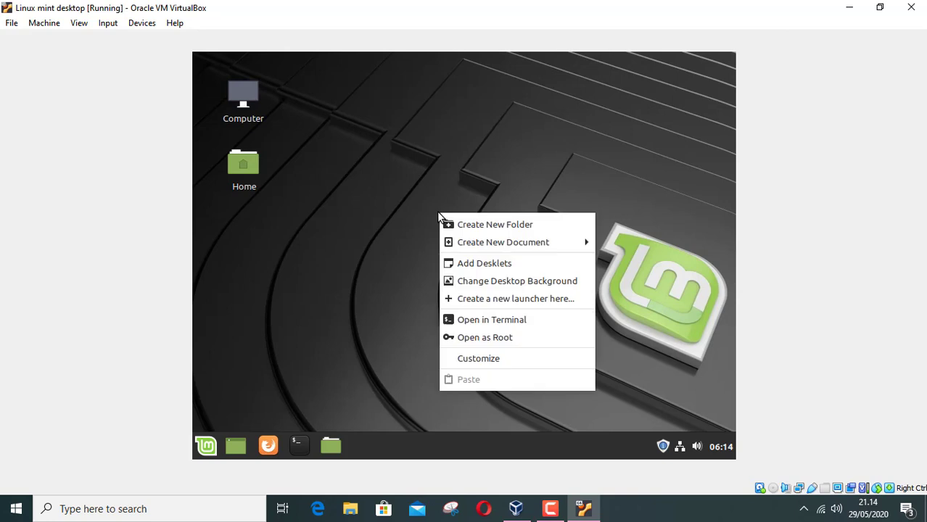
pyautogui.click(424, 168)
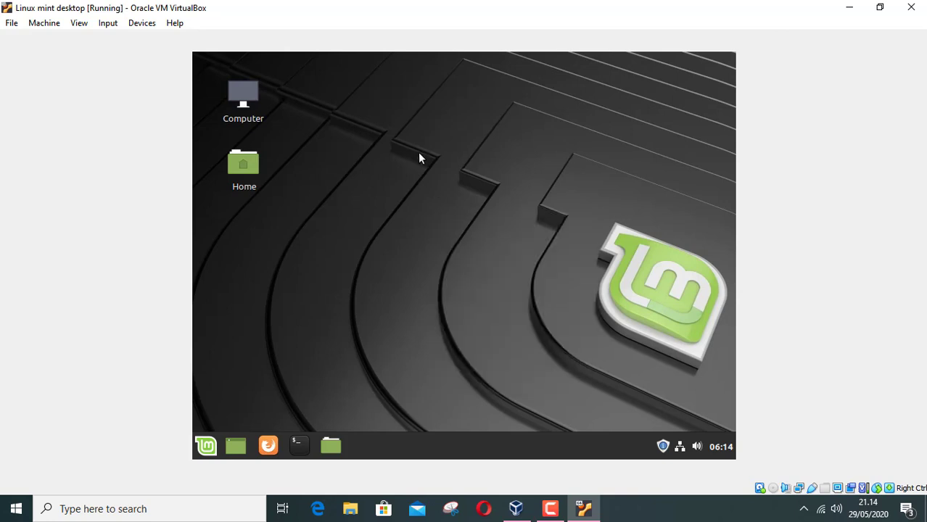
# Step: Browse the Mint Menu categories and start LibreOffice Calc from Office
pyautogui.click(202, 449)
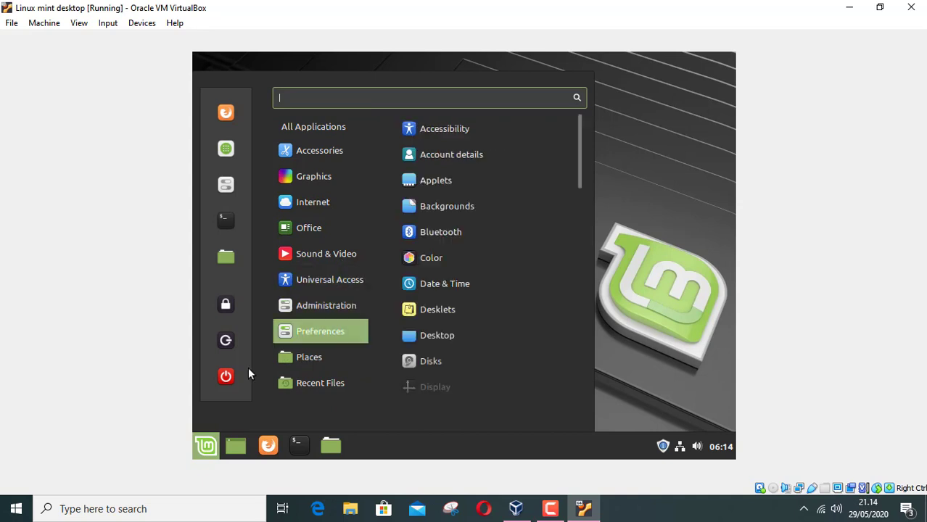
pyautogui.moveTo(339, 149)
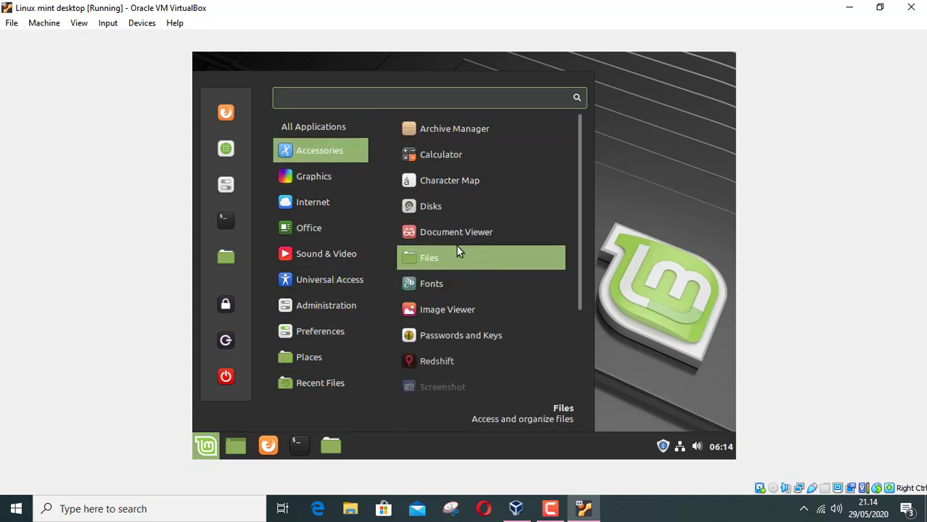
pyautogui.moveTo(331, 181)
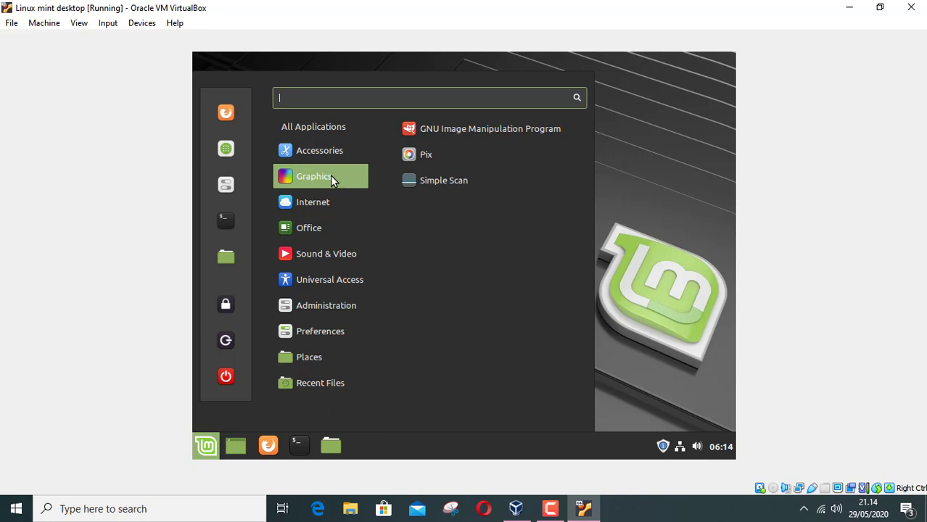
pyautogui.moveTo(328, 228)
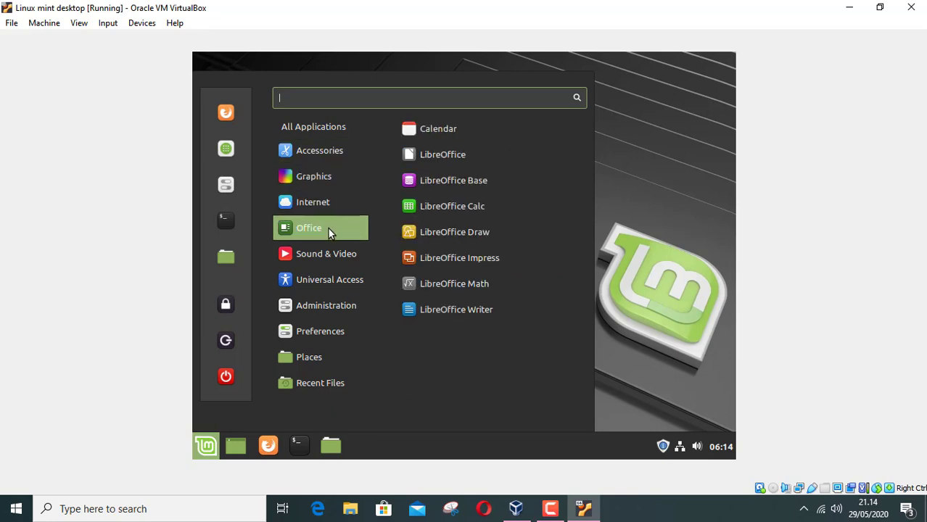
pyautogui.click(455, 208)
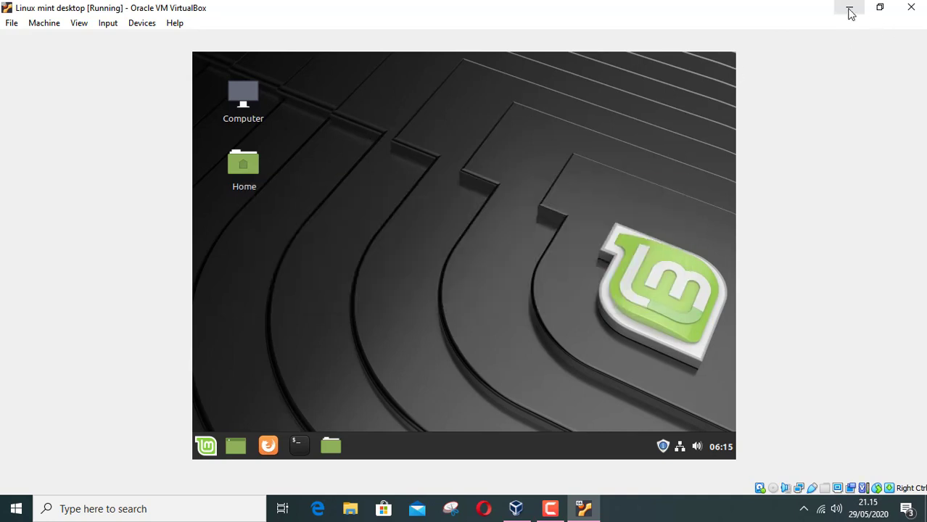
# Step: Minimize the VirtualBox window to view the Windows desktop, then restore the Linux Mint machine
pyautogui.click(848, 9)
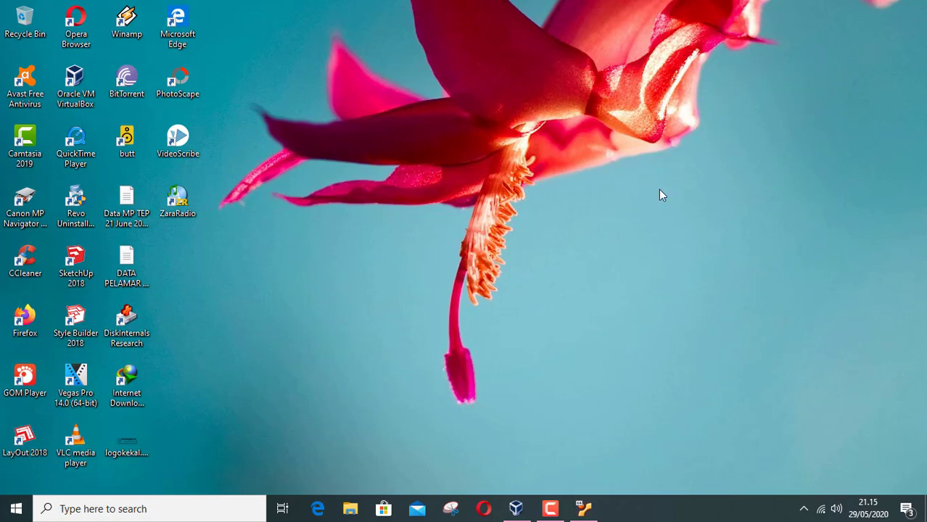
pyautogui.click(584, 509)
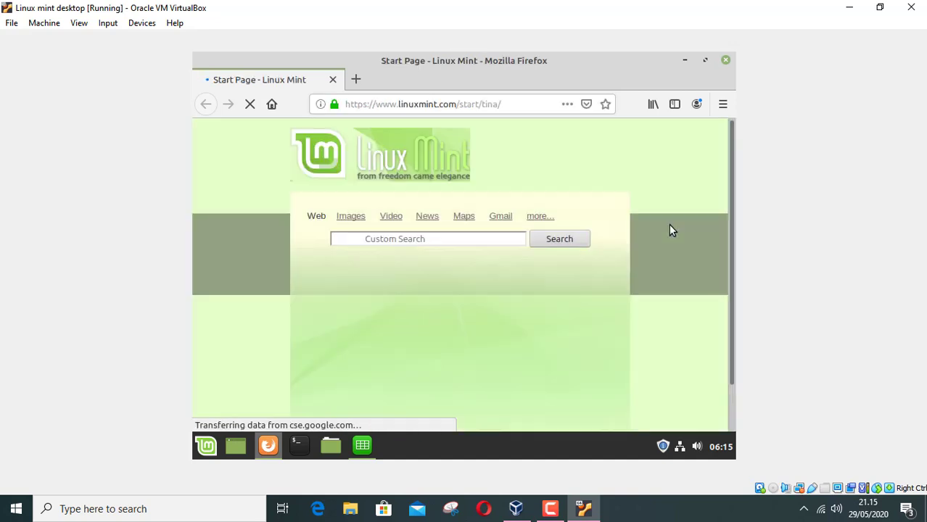
pyautogui.click(356, 79)
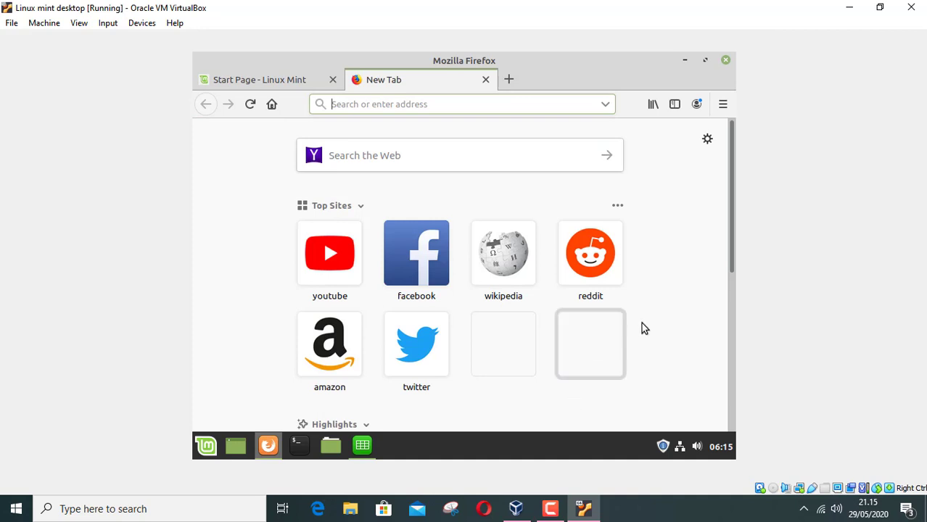
pyautogui.click(432, 265)
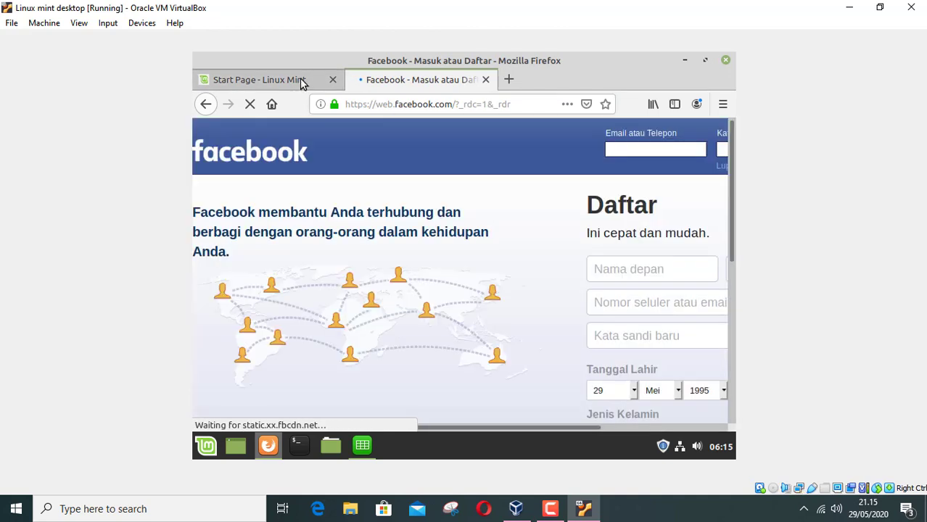
pyautogui.click(486, 80)
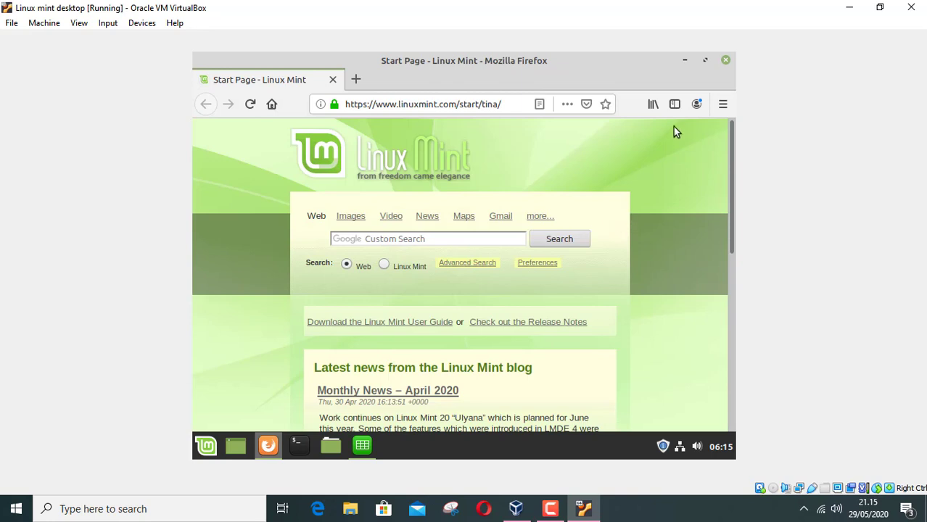
# Step: Close Firefox, select cell E7 in the blank Calc sheet, then close LibreOffice Calc
pyautogui.click(726, 62)
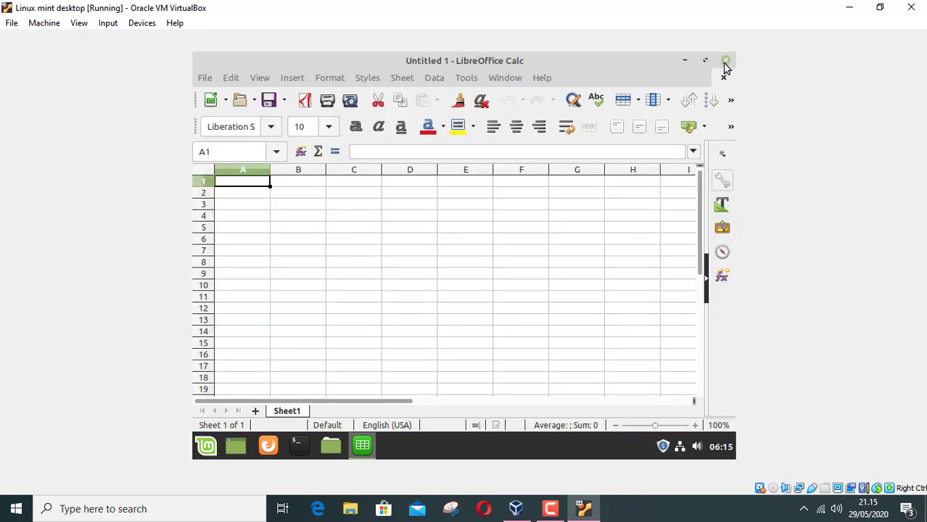
pyautogui.click(488, 252)
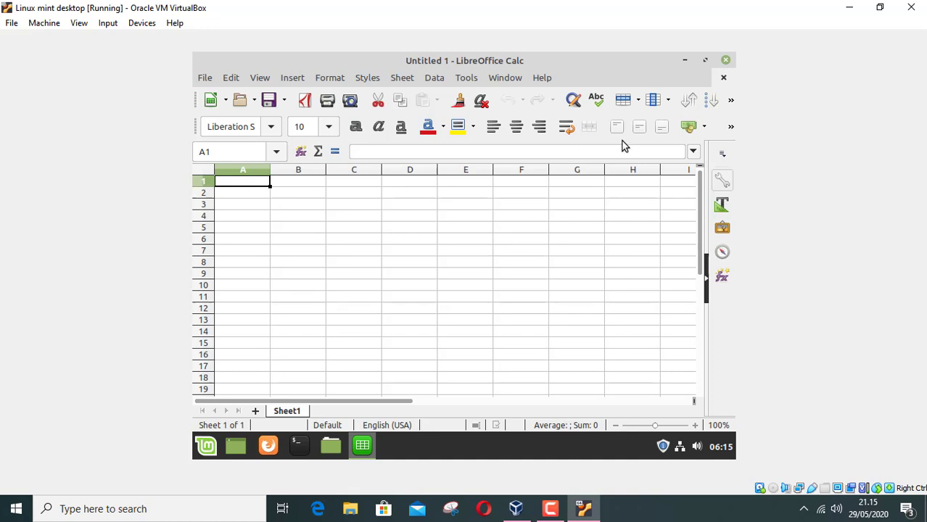
pyautogui.click(726, 60)
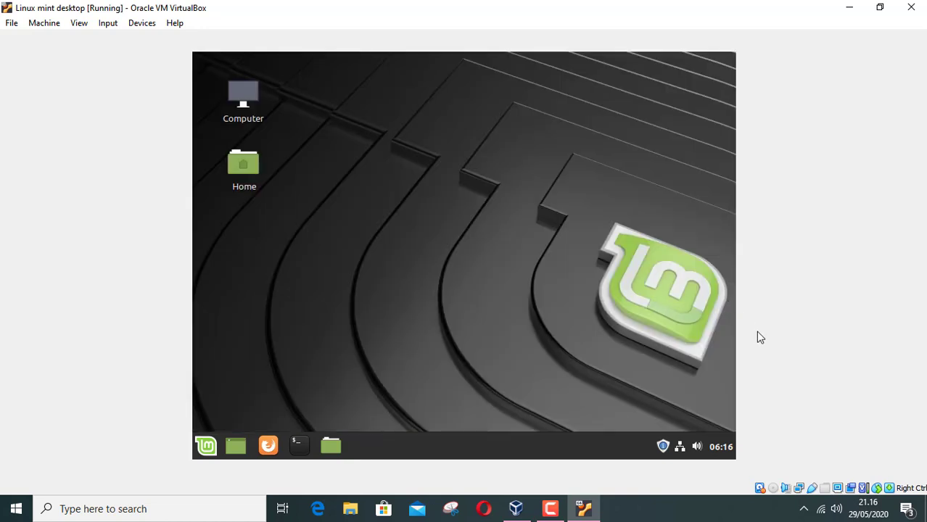